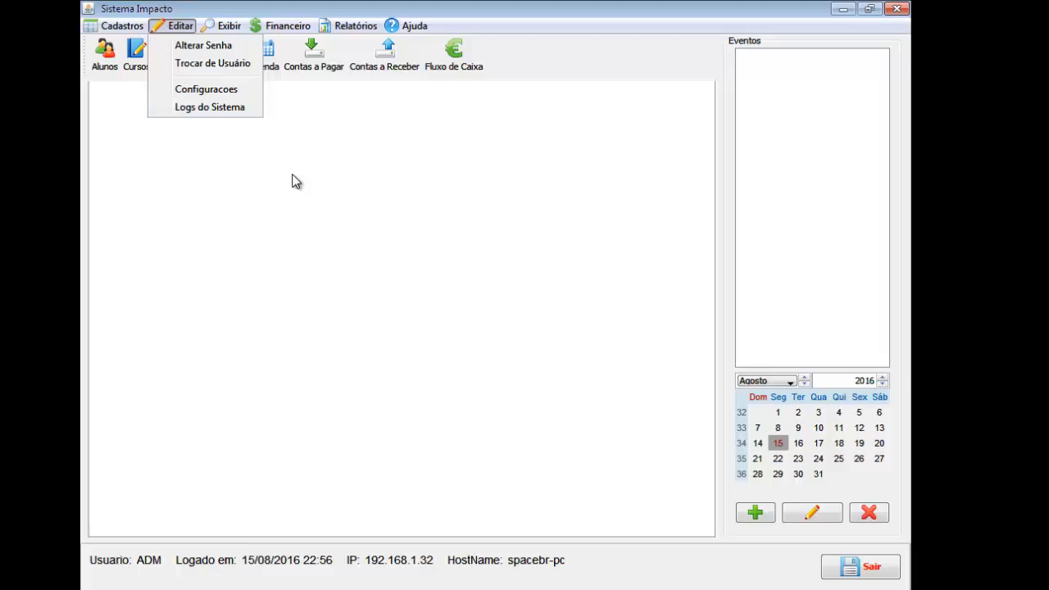
Open the Configurações dialog from Editar > Configuracoes, showing the Dados da Empresa tab.
click(243, 96)
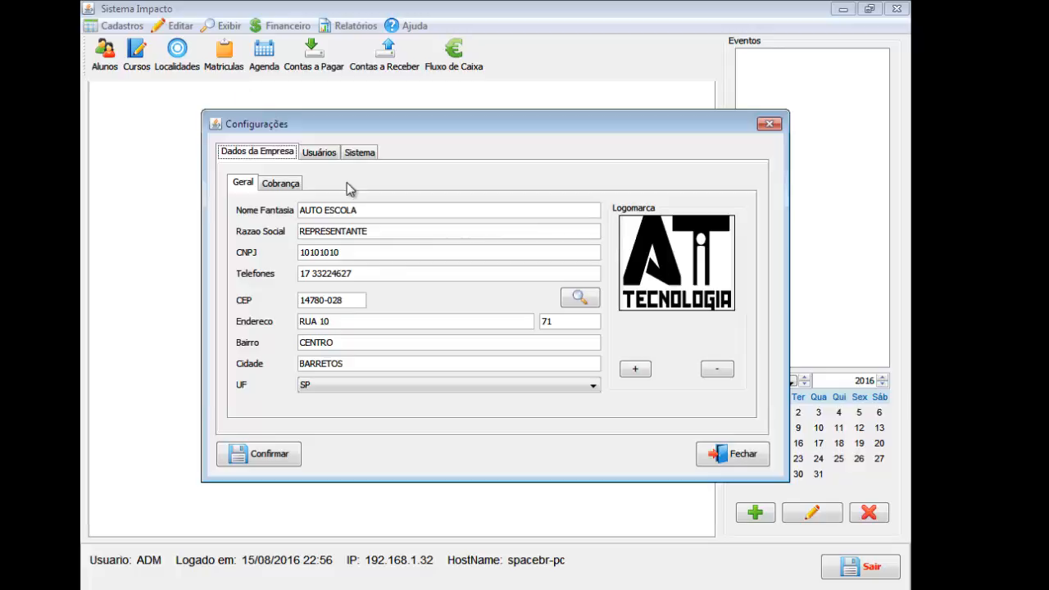
click(770, 123)
click(178, 25)
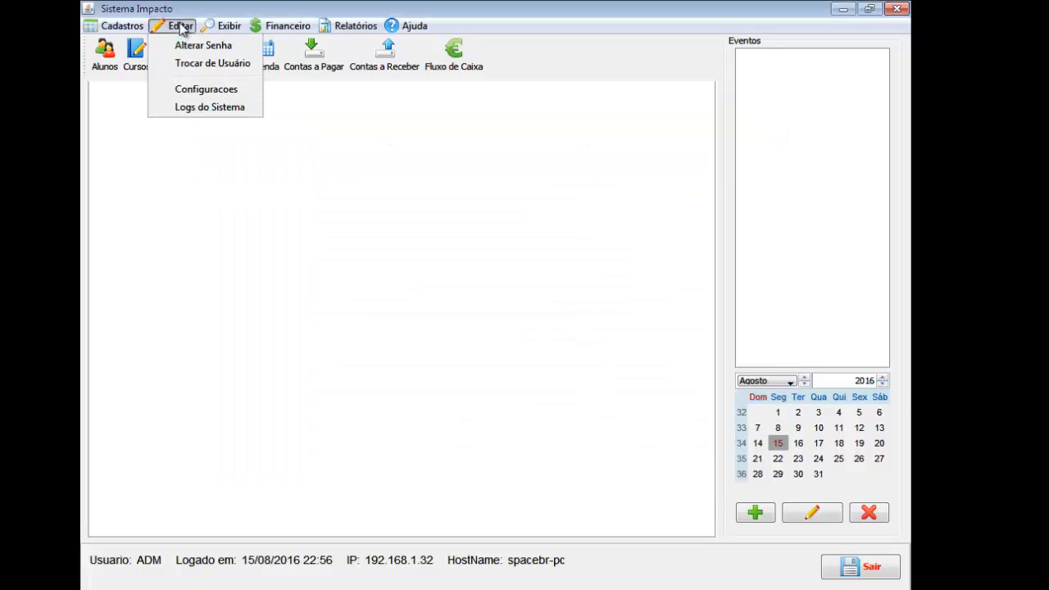
click(181, 26)
click(181, 26)
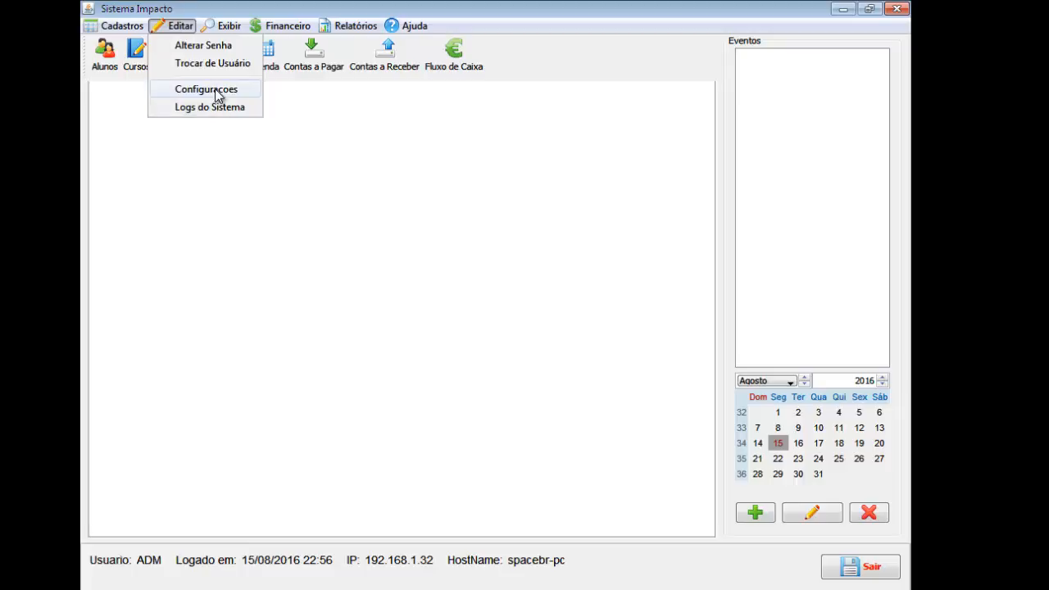
click(206, 89)
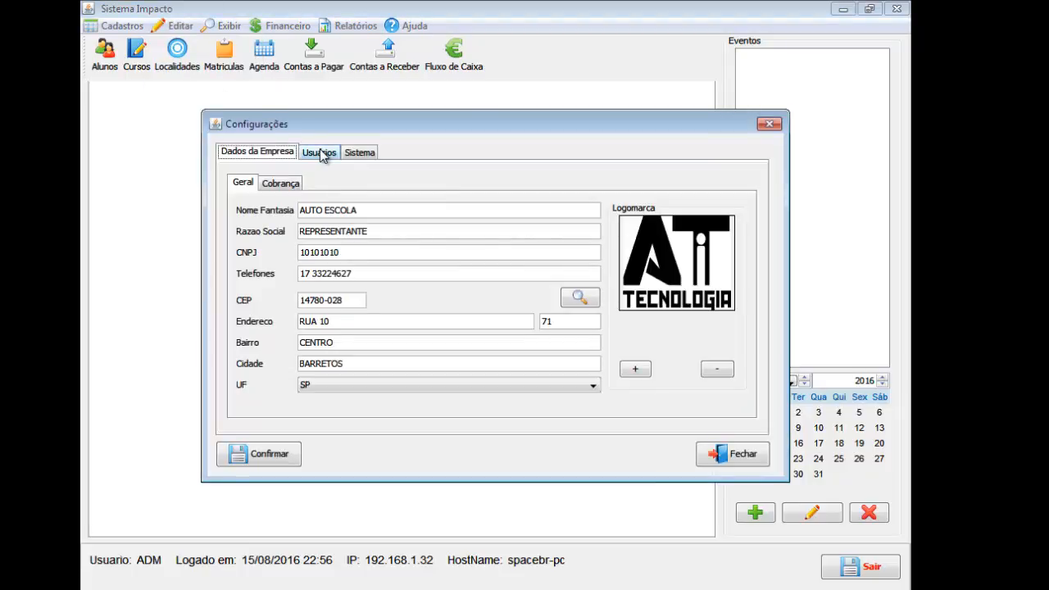
On the Usuários tab, select ADM and start a new user in a blank Cadastro de Usuários form.
click(322, 153)
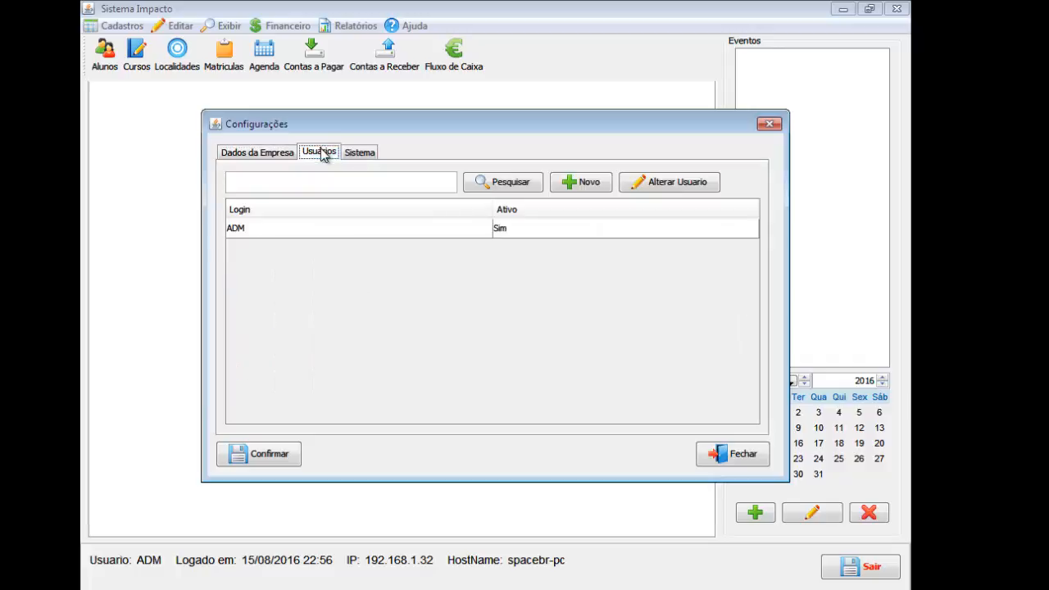
click(379, 237)
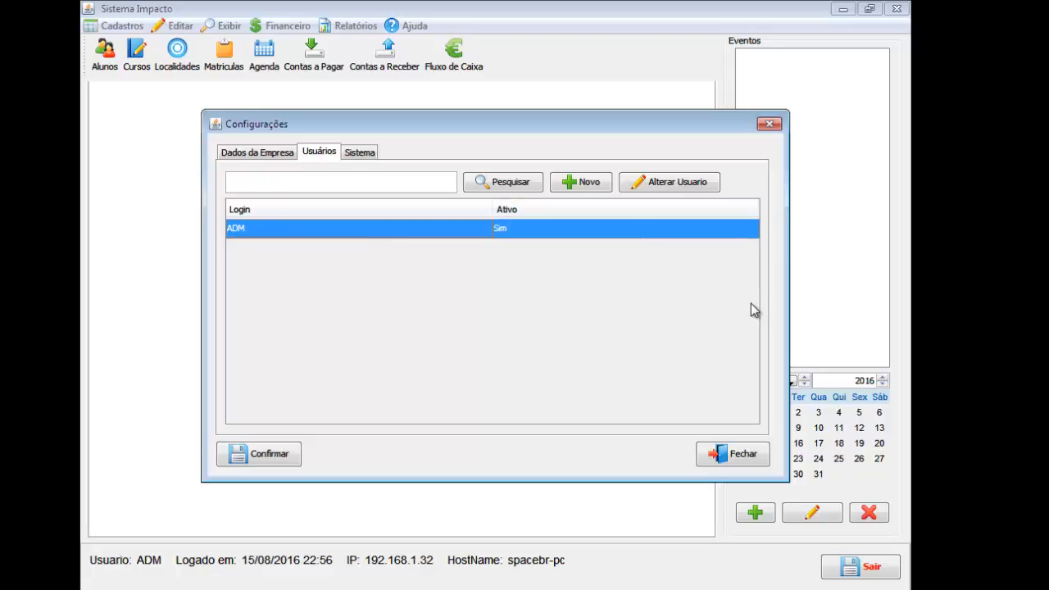
click(555, 192)
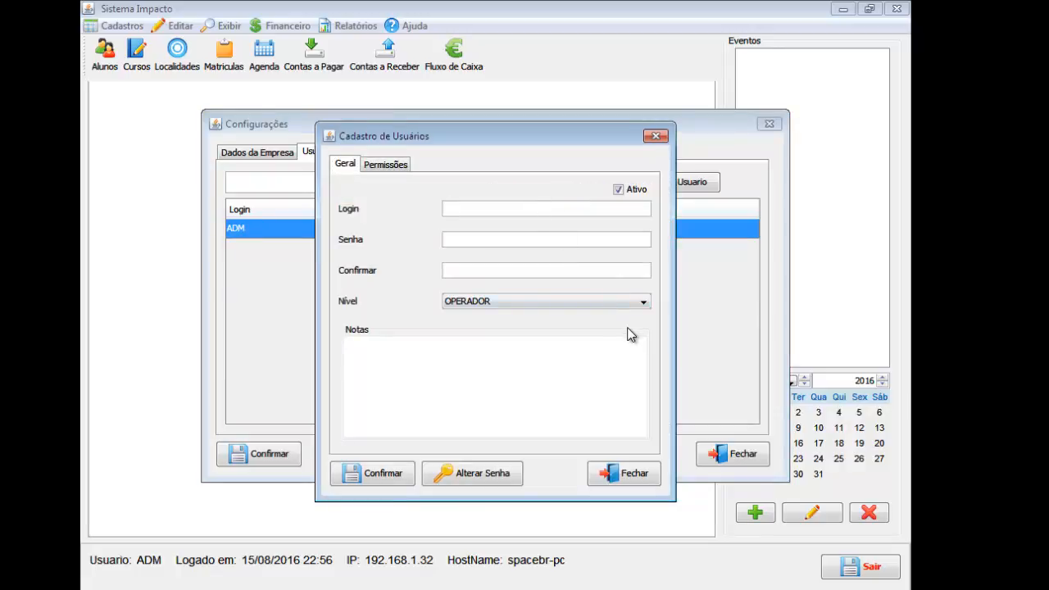
Enter the operator's login, type and confirm the password, and keep OPERADOR as the access level.
text(JOAOSILVA)
key(Tab)
text(1234)
key(BackSpace)
key(BackSpace)
key(BackSpace)
key(BackSpace)
text(123)
key(Tab)
text(12)
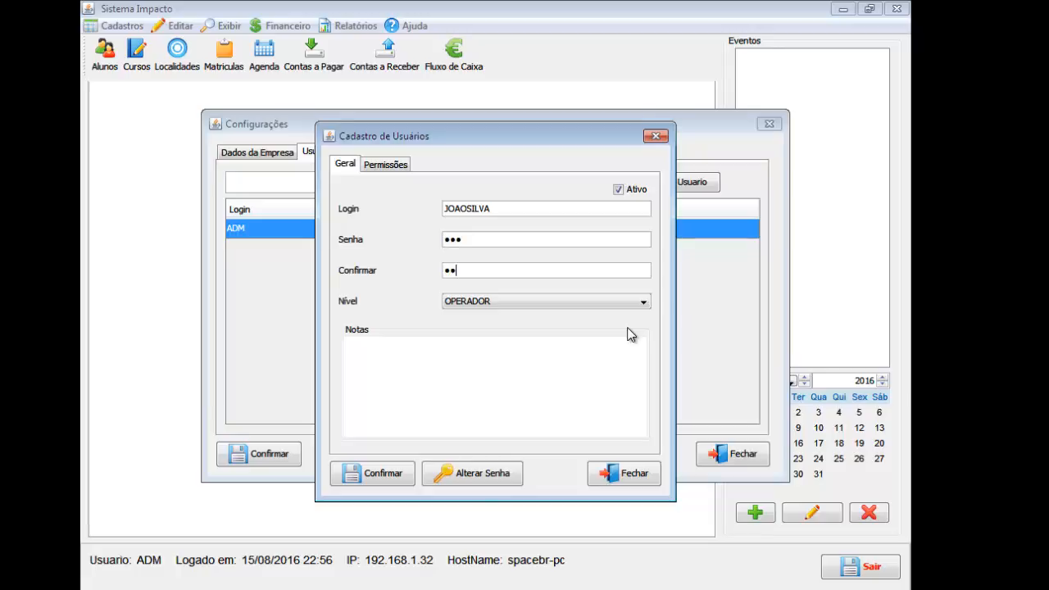
text(3)
click(604, 303)
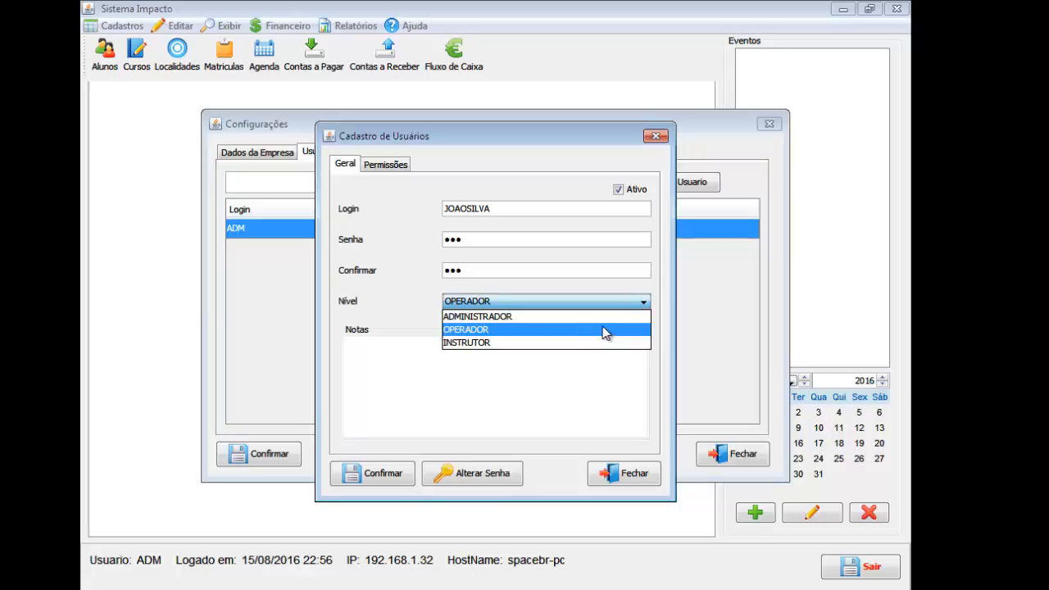
click(461, 330)
click(450, 377)
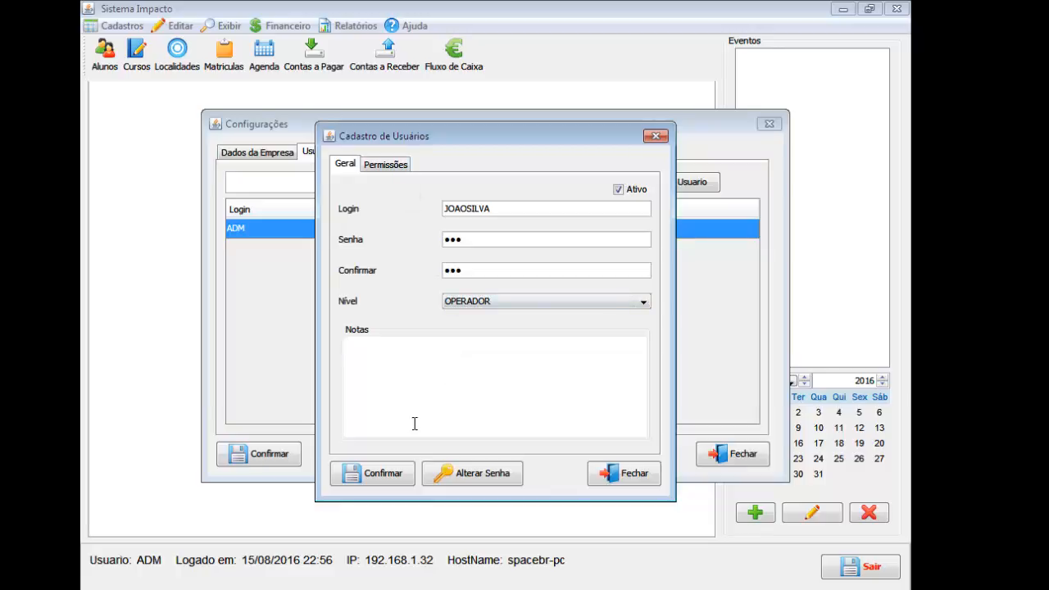
Open the Permissões tab and browse entries from CONFIGURACOES_SISTEMA to MANUTENCAO_ALUNOS.
click(385, 164)
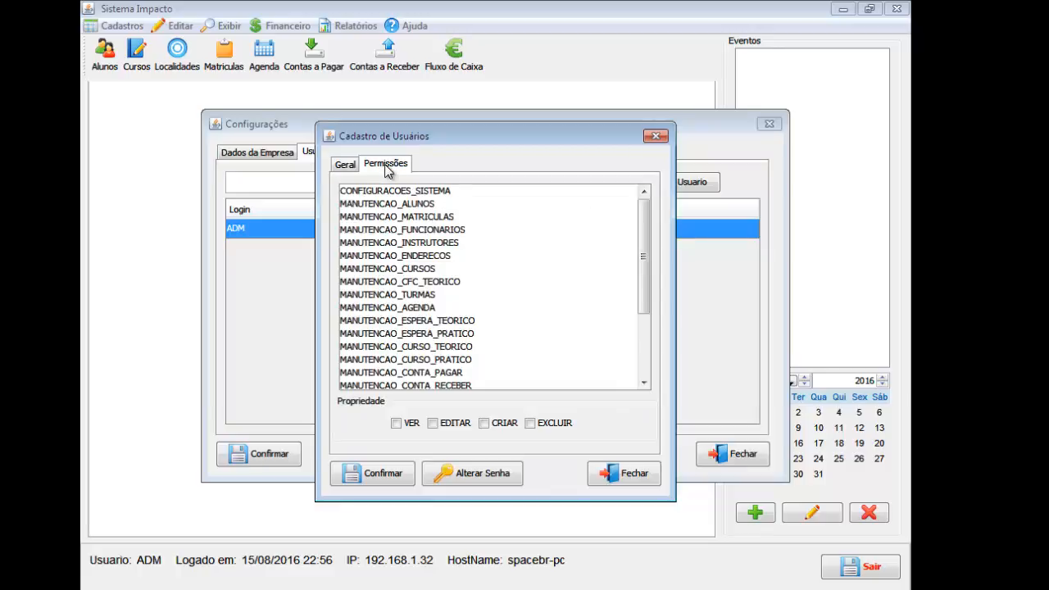
click(415, 192)
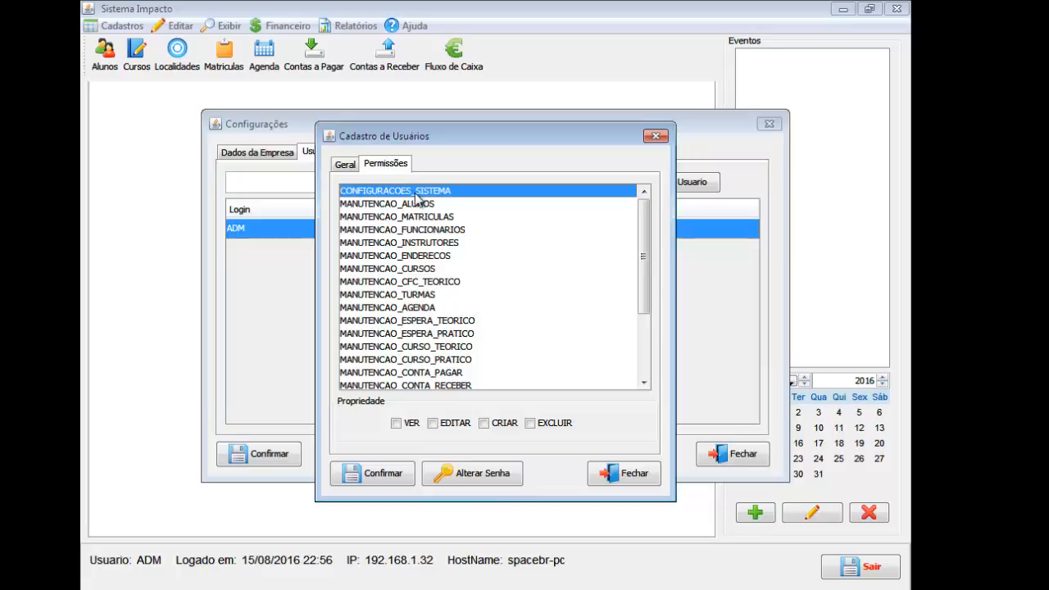
key(Down)
key(Down)
key(Down)
key(Down)
key(Down)
key(Down)
key(Down)
key(Down)
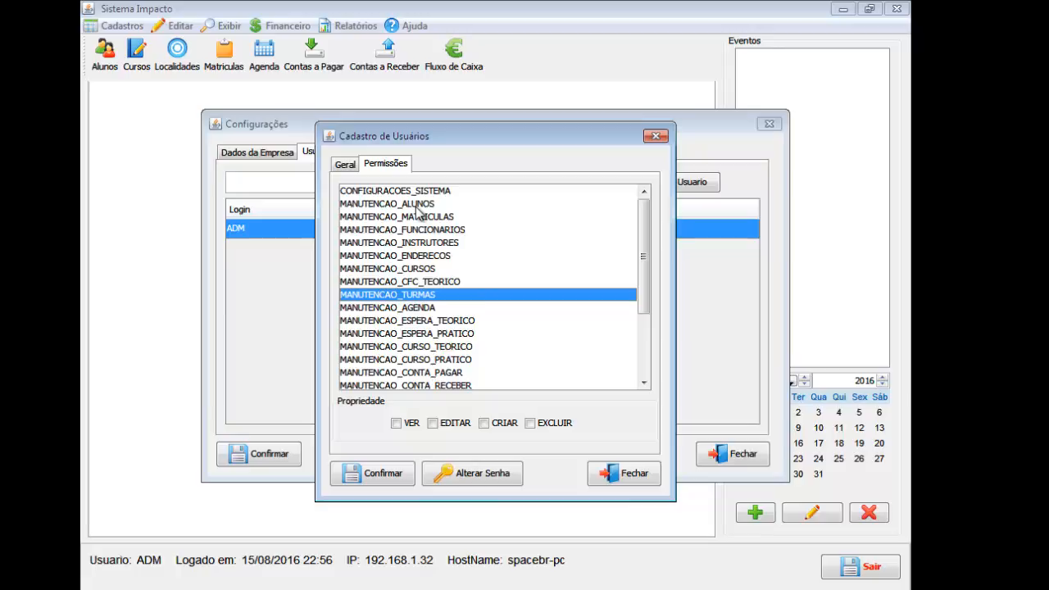
scroll(447, 274, down, 3)
scroll(455, 295, up, 3)
click(465, 205)
click(428, 191)
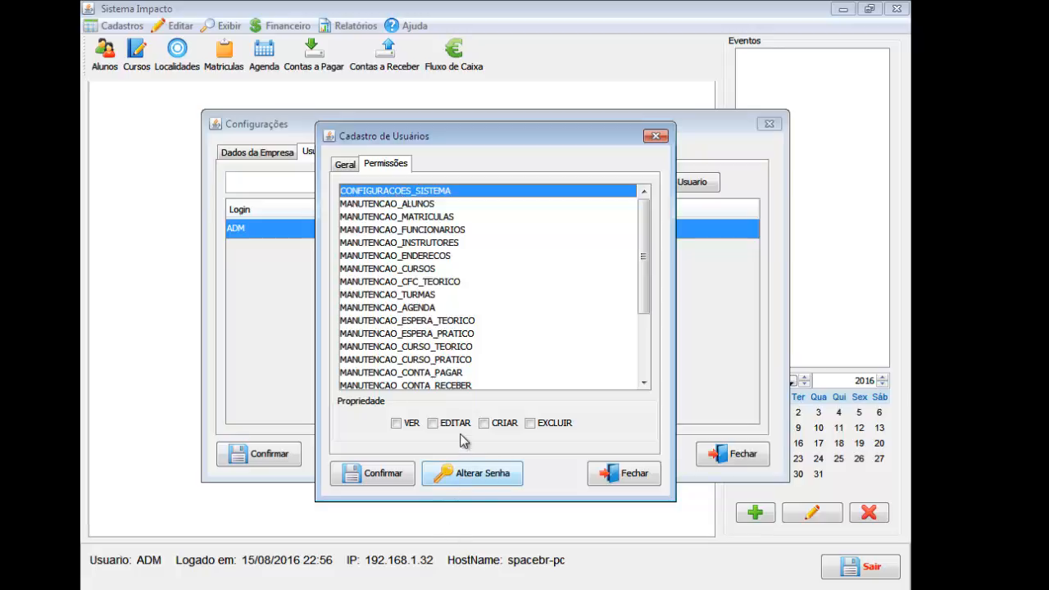
click(401, 427)
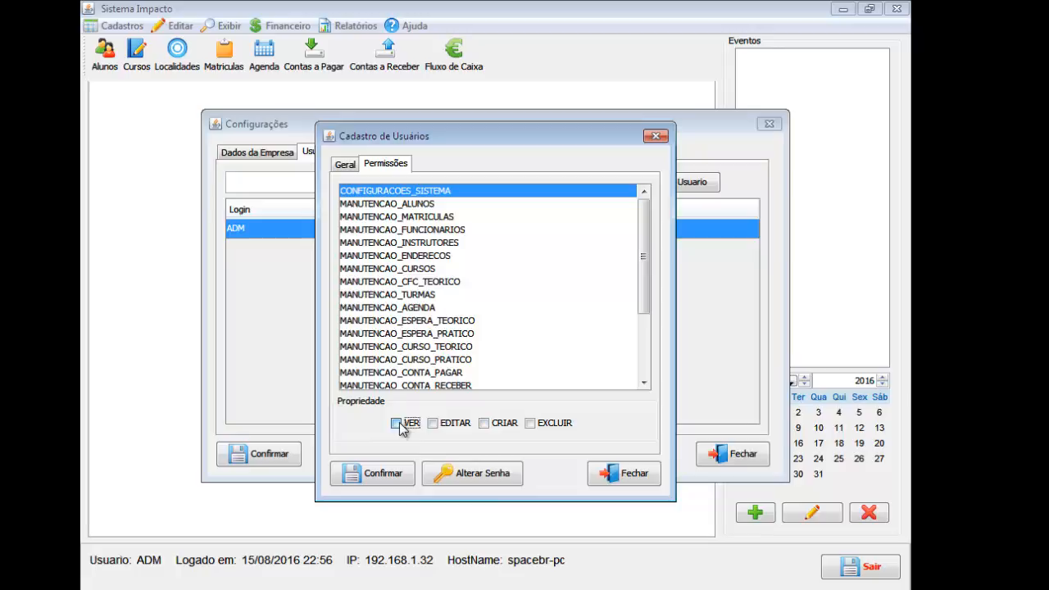
click(435, 205)
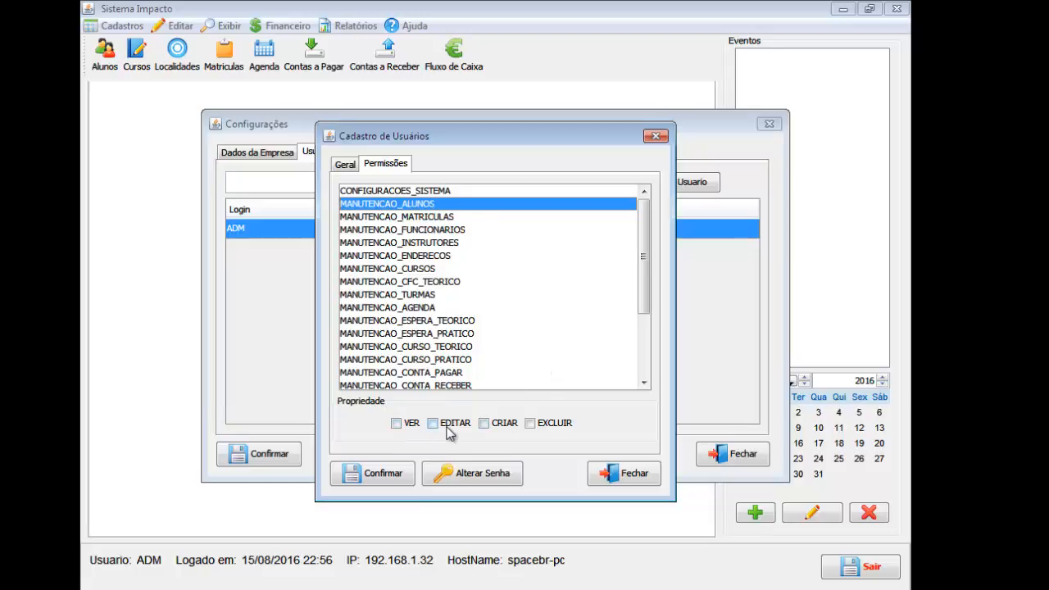
Tick VER, EDITAR and CRIAR on MANUTENCAO_ALUNOS, leaving EXCLUIR unticked.
click(483, 423)
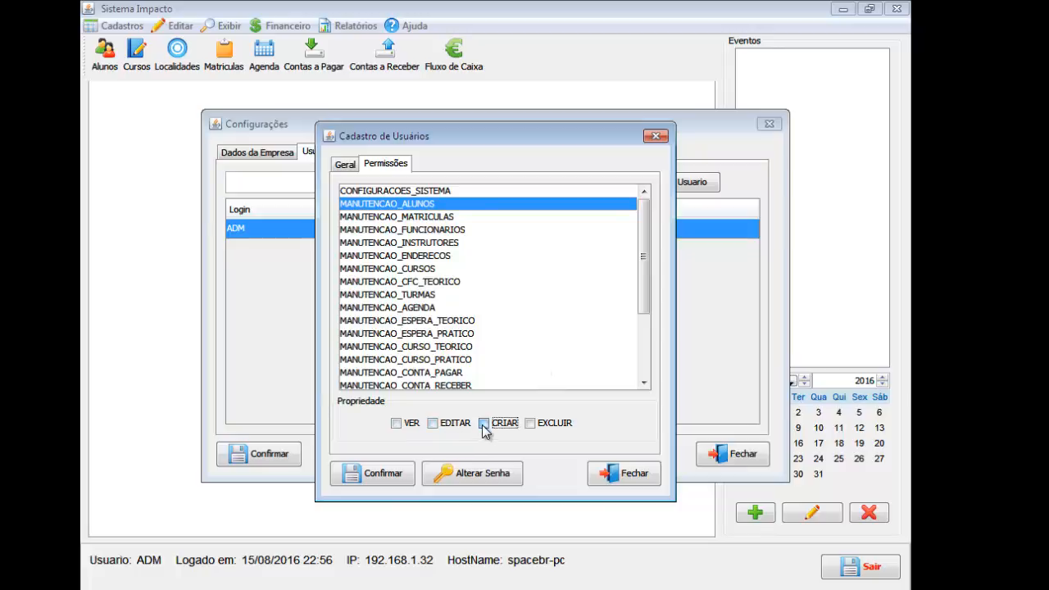
click(407, 429)
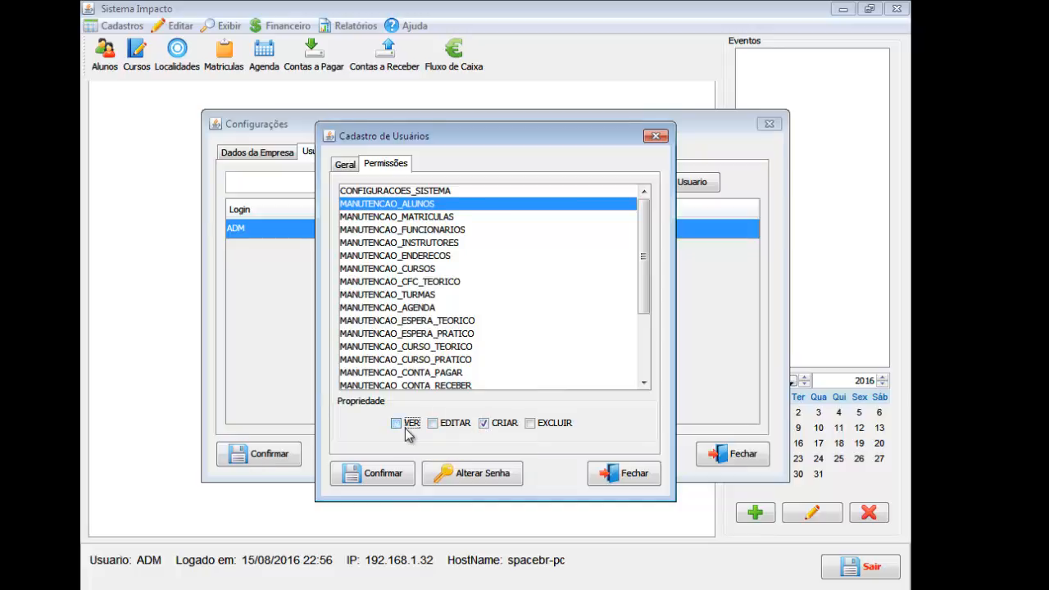
click(408, 432)
click(409, 475)
click(504, 428)
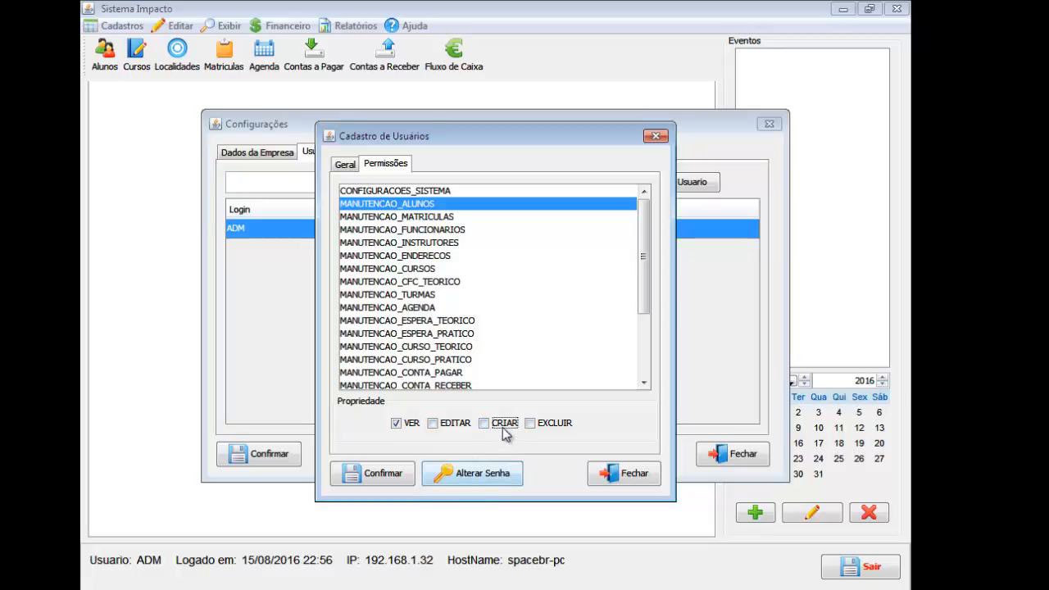
click(505, 431)
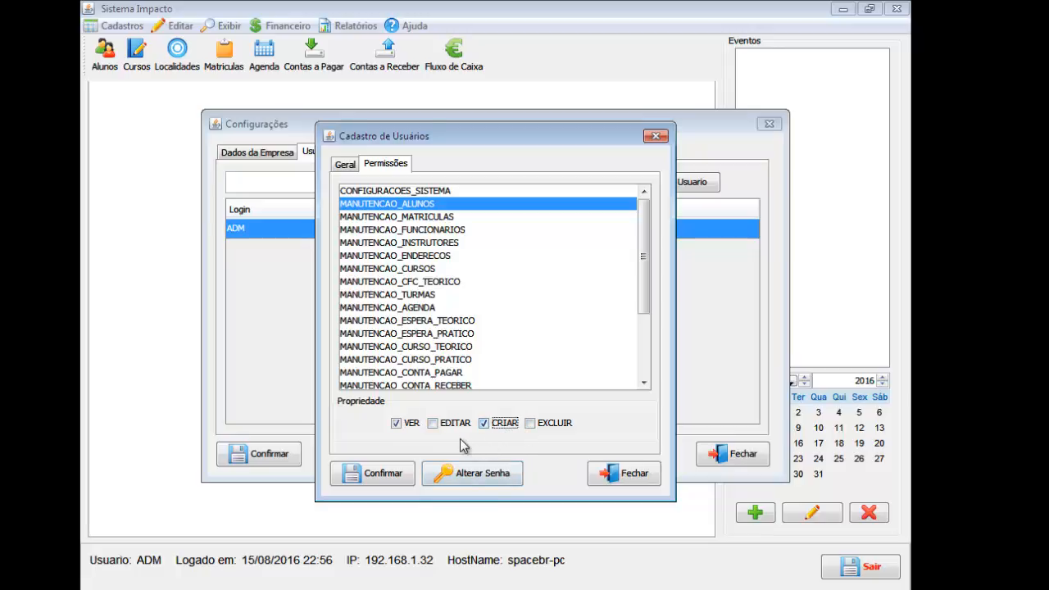
click(407, 424)
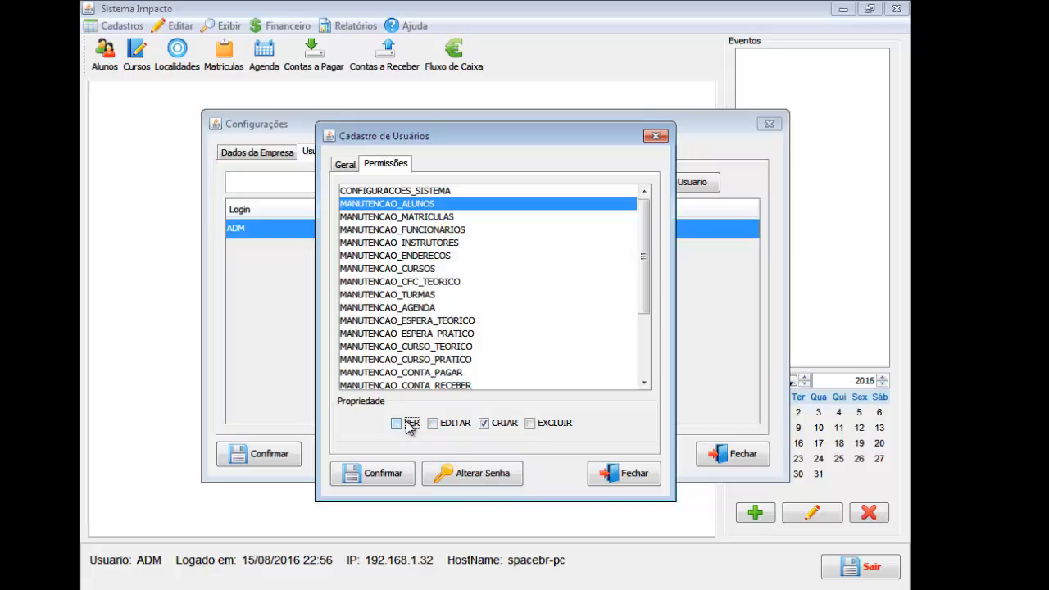
click(409, 425)
click(432, 423)
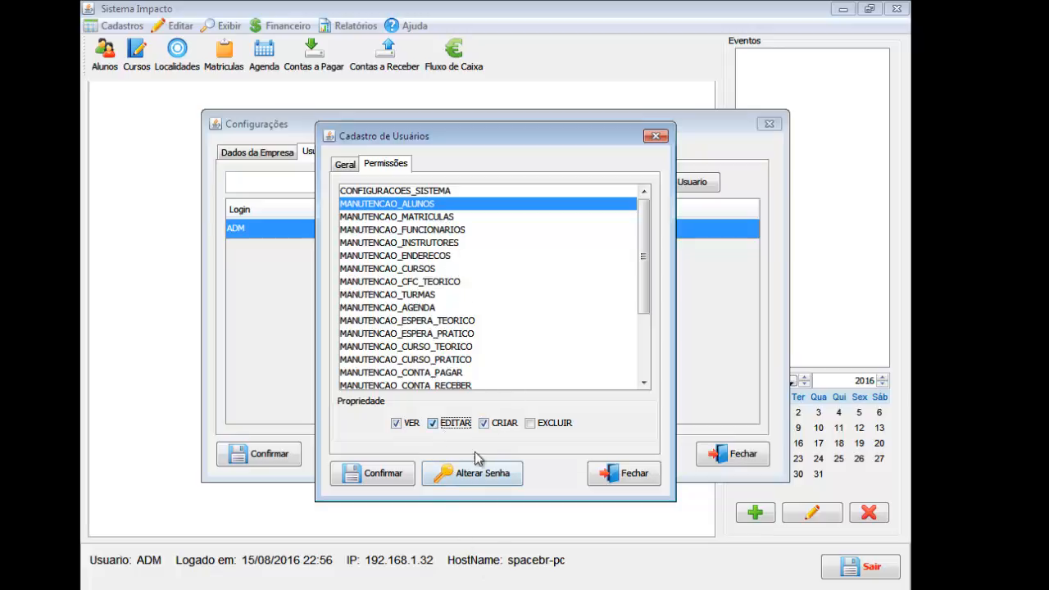
click(410, 216)
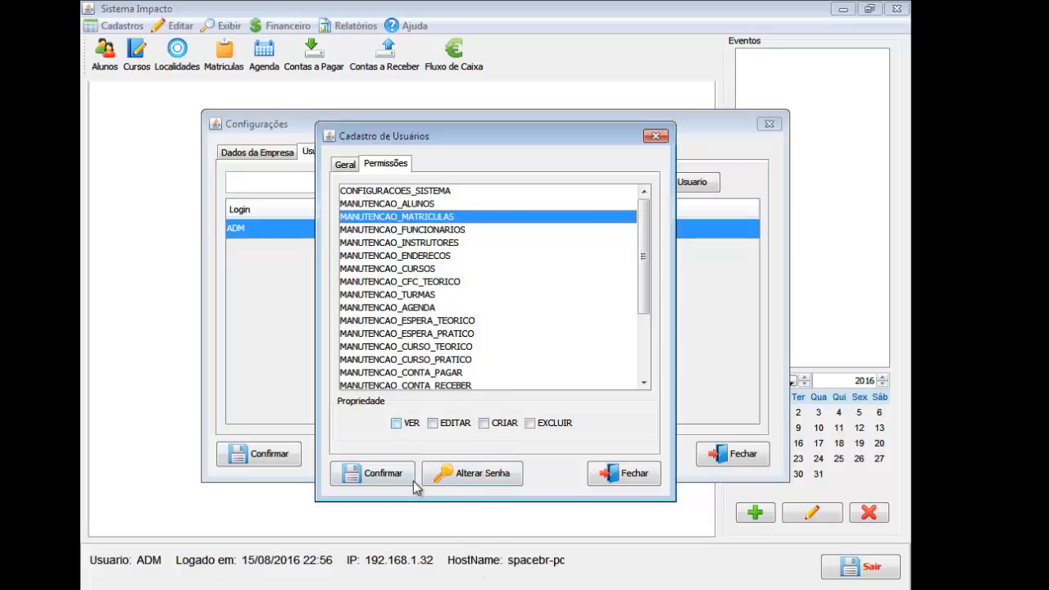
Give MANUTENCAO_MATRICULAS VER and CRIAR, and MANUTENCAO_ENDERECOS all four rights.
click(398, 424)
click(484, 423)
click(451, 231)
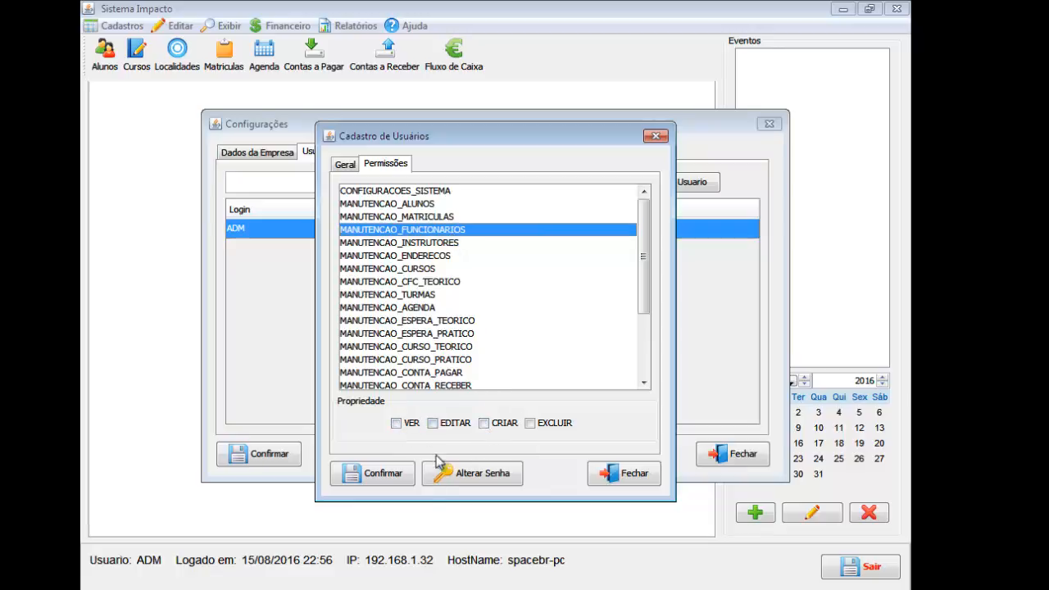
click(455, 242)
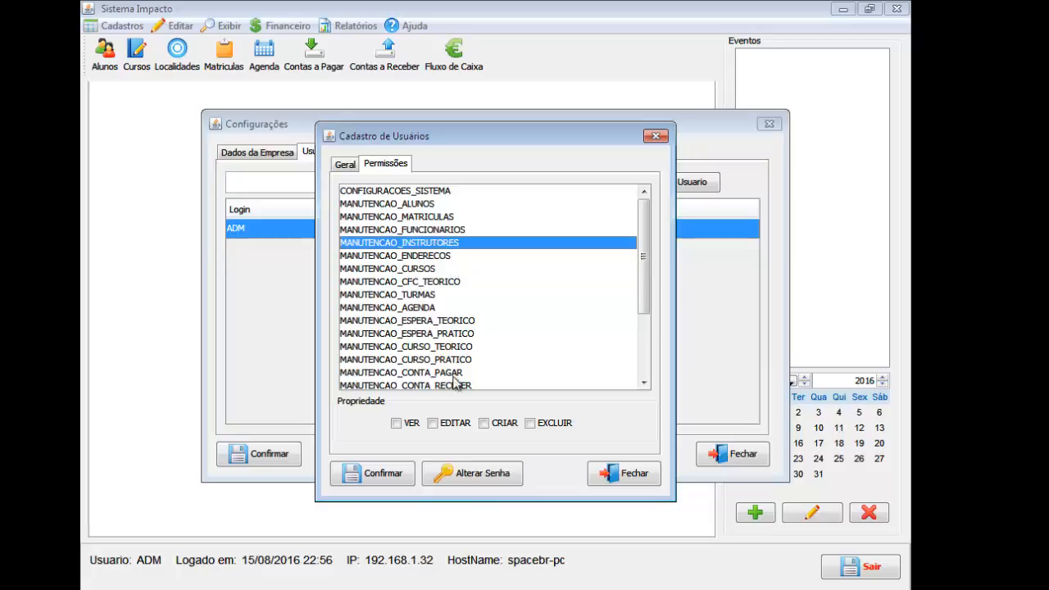
click(467, 258)
click(408, 422)
click(433, 423)
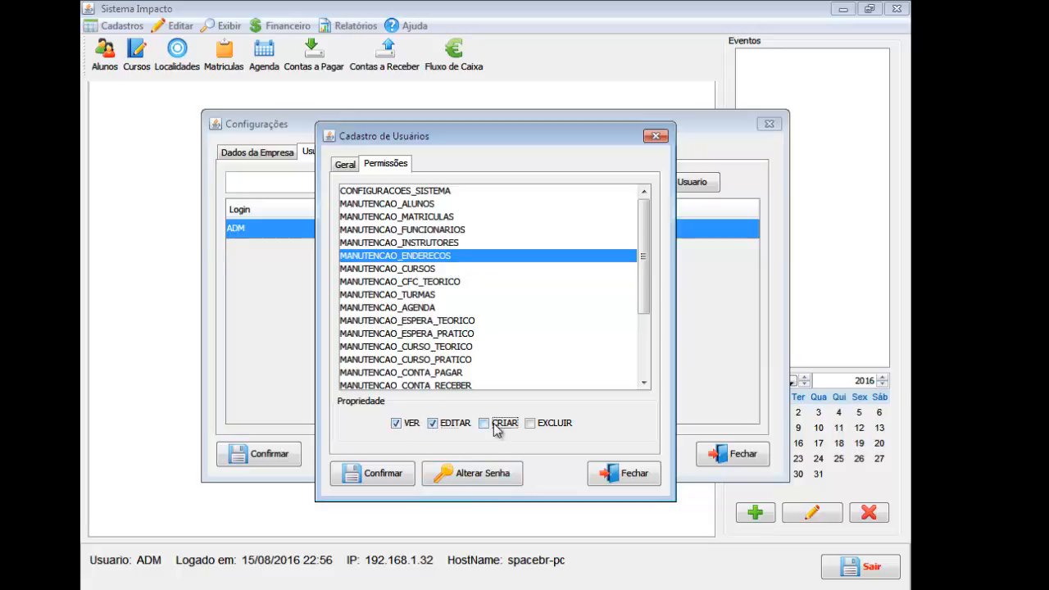
click(485, 424)
click(530, 424)
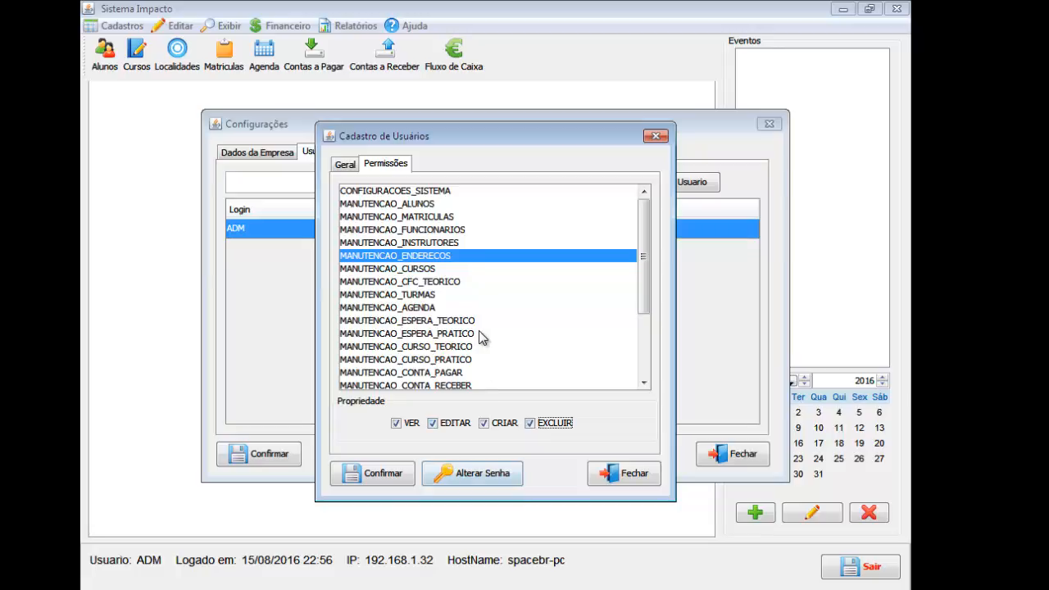
Give MANUTENCAO_CFC_TEORICO VER, and MANUTENCAO_AGENDA VER, EDITAR and CRIAR.
click(428, 270)
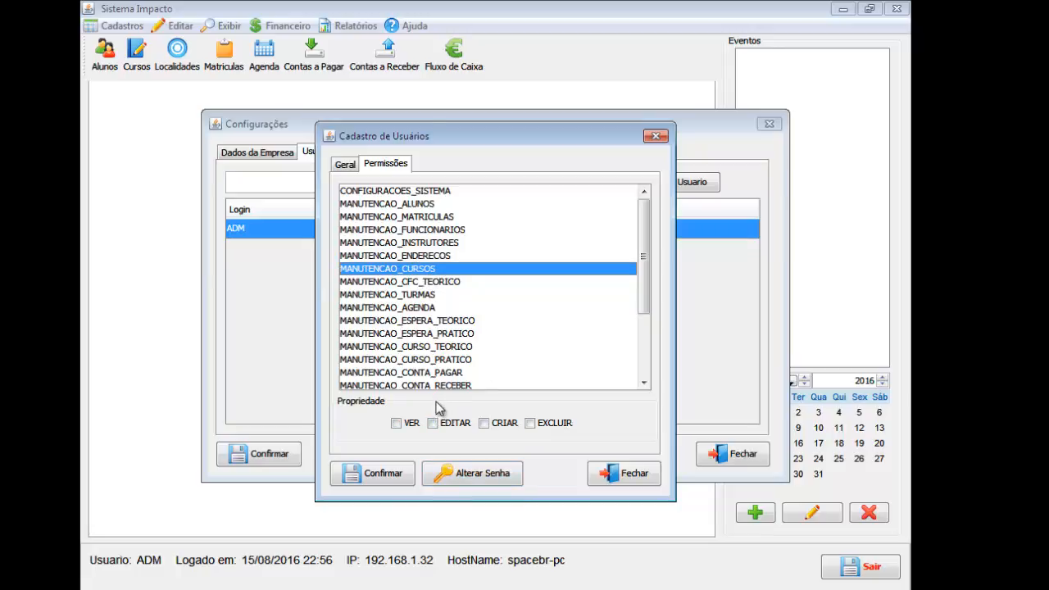
click(459, 282)
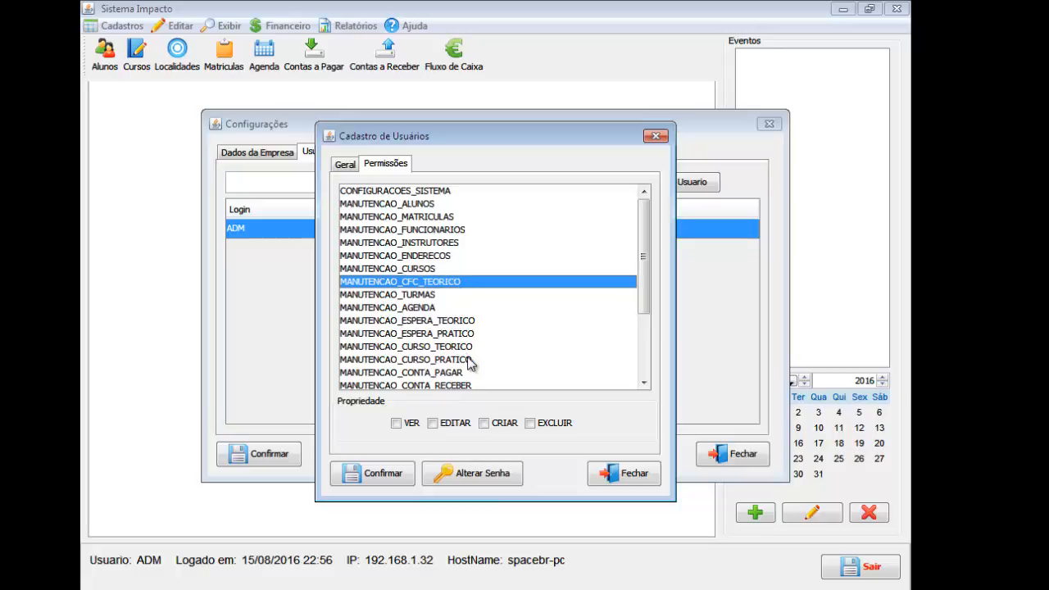
click(409, 424)
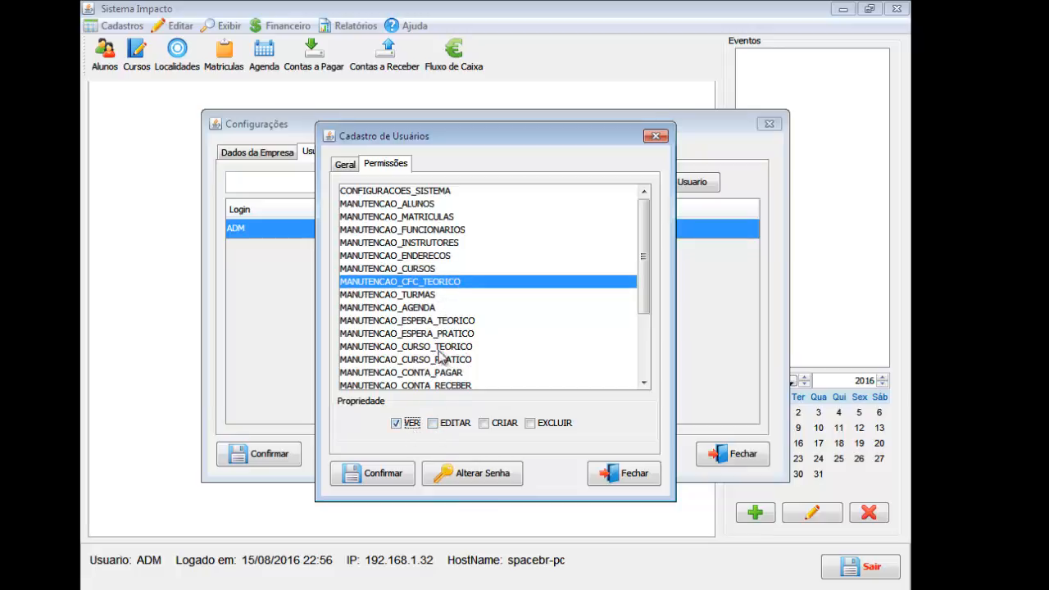
click(418, 295)
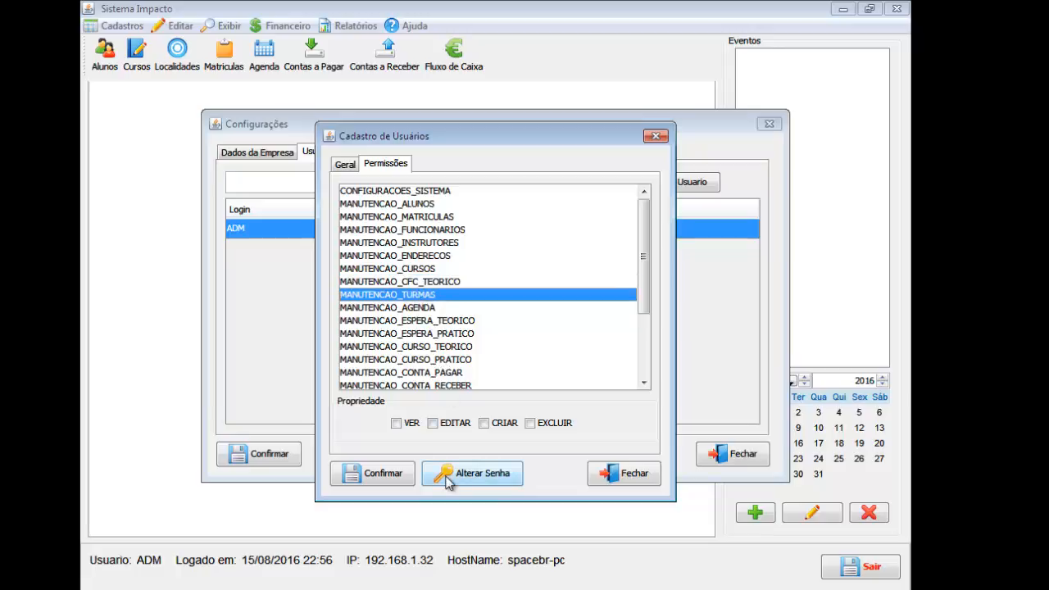
scroll(445, 301, down, 1)
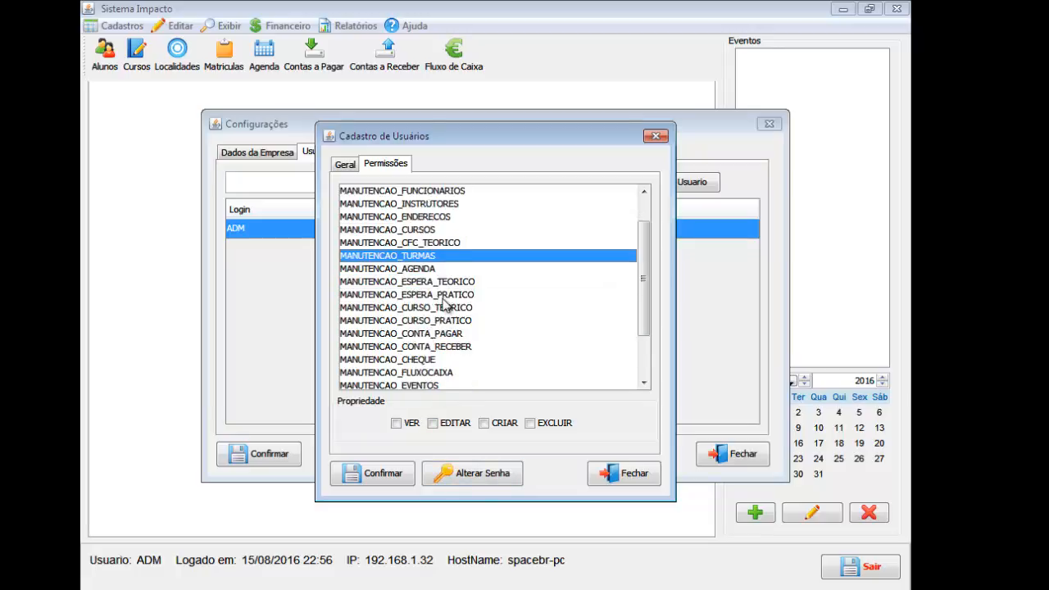
scroll(445, 302, down, 1)
click(437, 231)
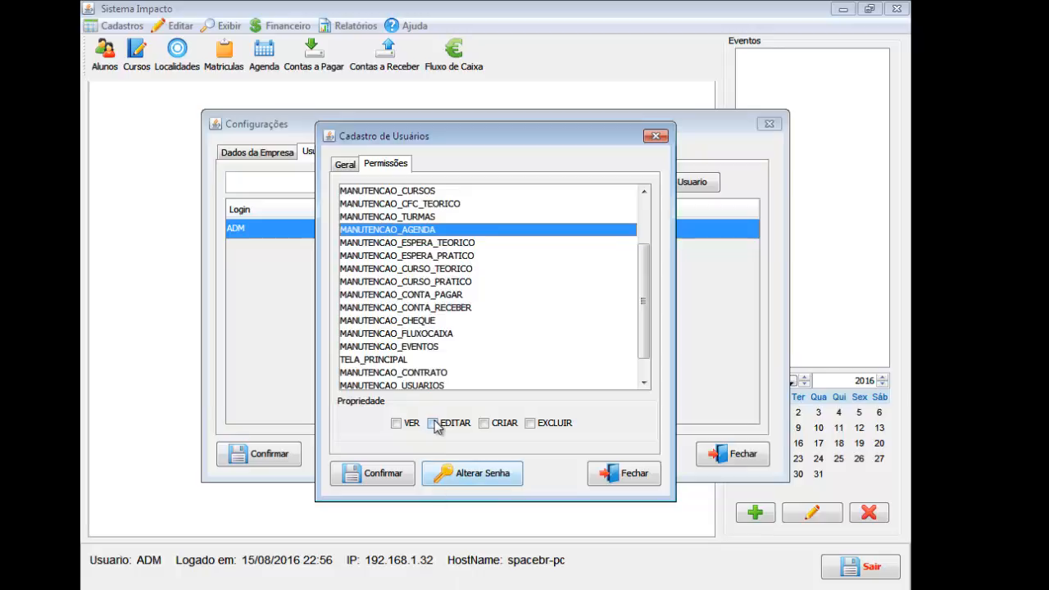
click(399, 424)
click(433, 424)
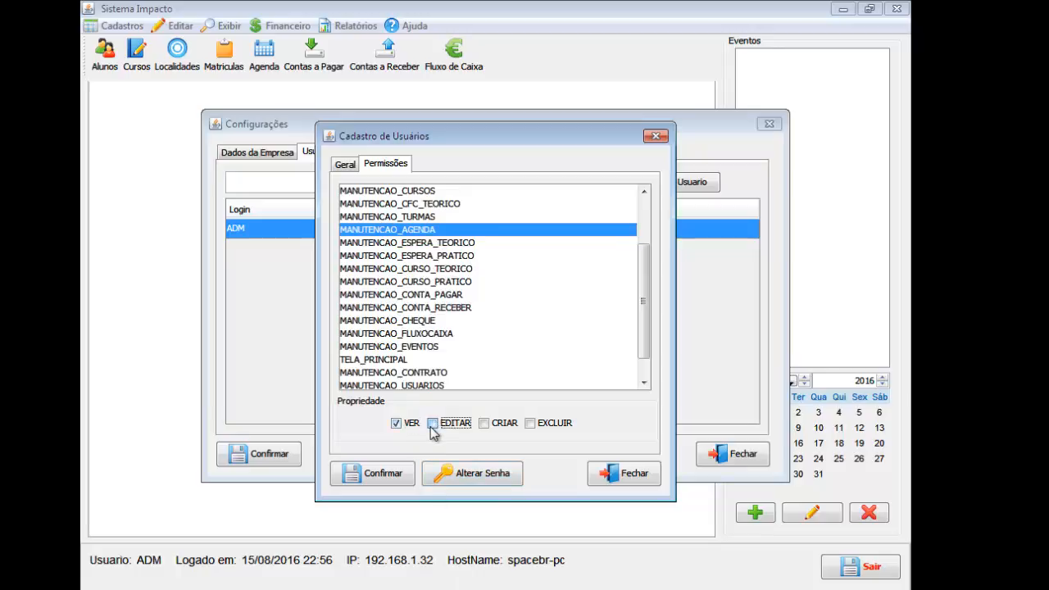
click(489, 425)
Give MANUTENCAO_ESPERA_TEORICO and MANUTENCAO_ESPERA_PRATICO VER, EDITAR and CRIAR.
click(446, 243)
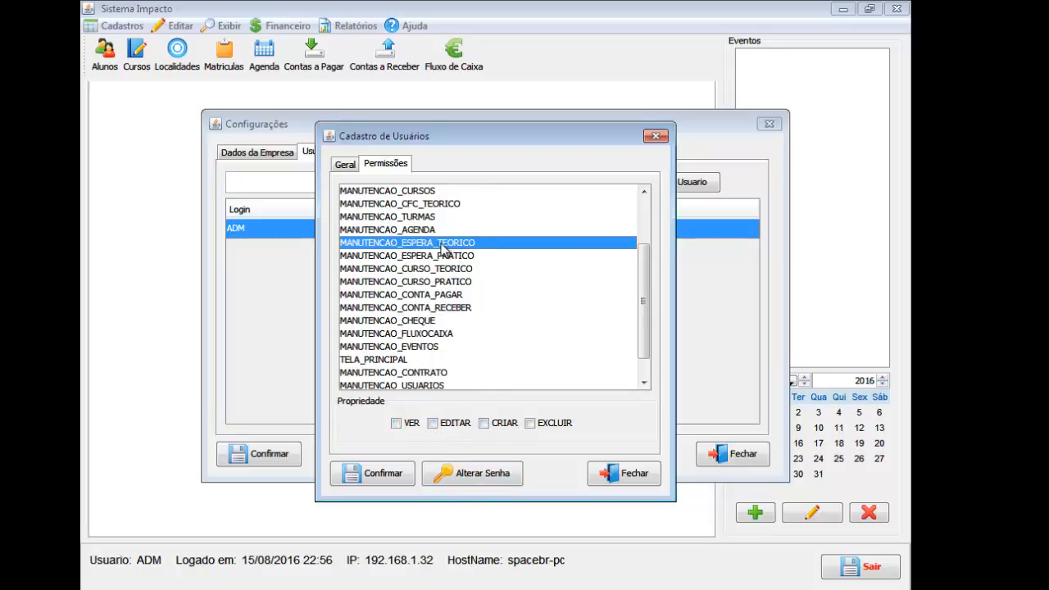
click(397, 423)
click(433, 423)
click(483, 422)
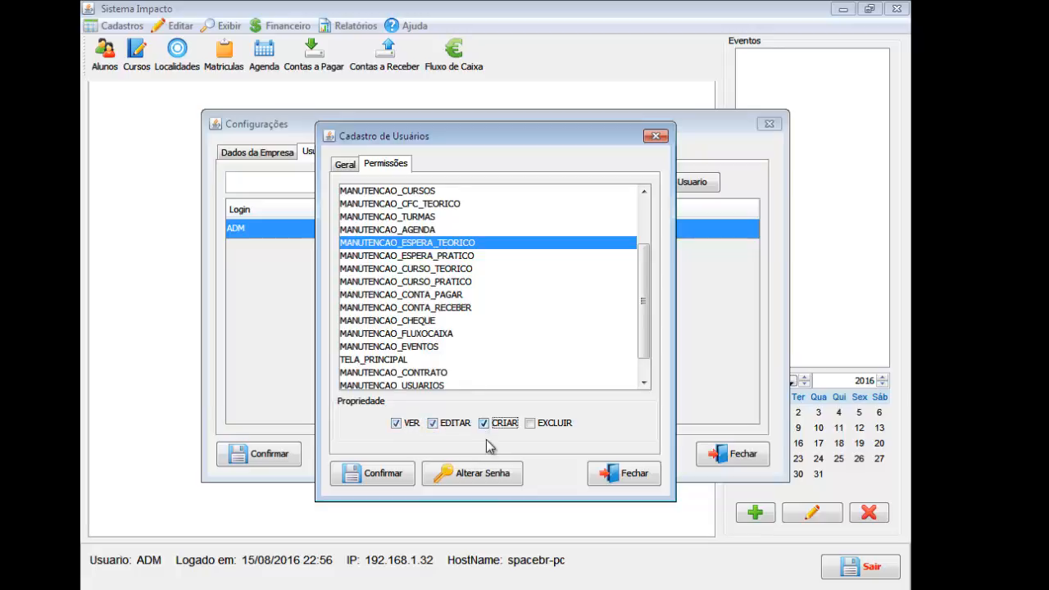
click(440, 256)
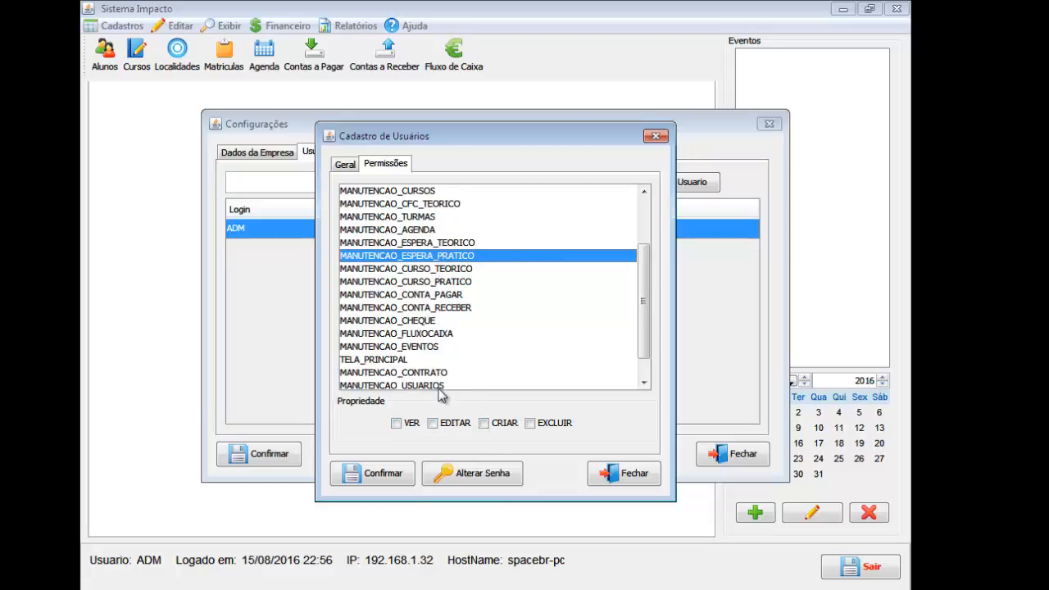
click(408, 424)
click(433, 424)
click(487, 424)
Give MANUTENCAO_CURSO_TEORICO and MANUTENCAO_CURSO_PRATICO VER, EDITAR and CRIAR.
click(443, 269)
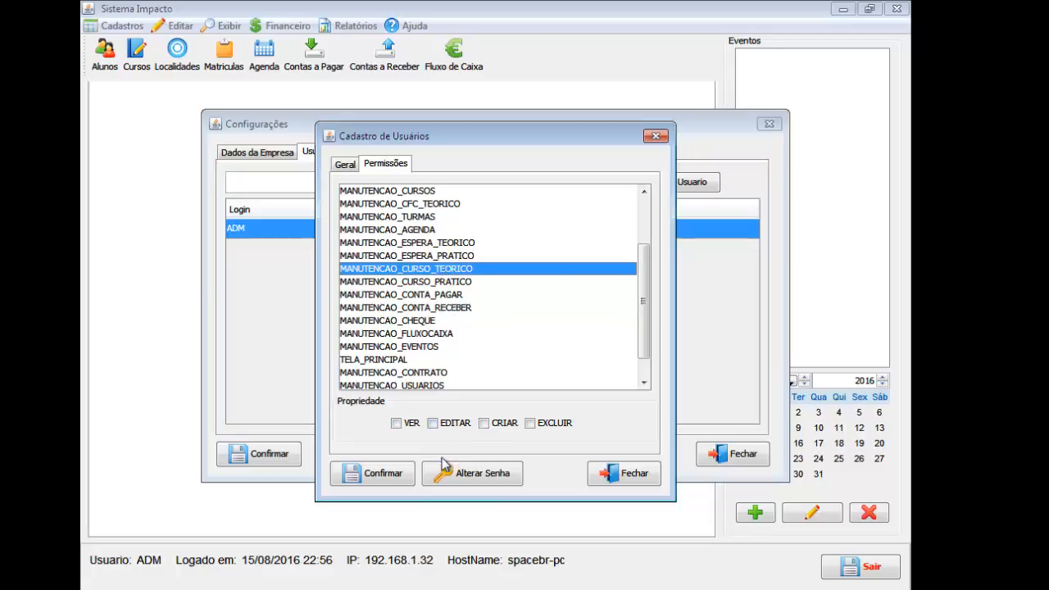
click(412, 426)
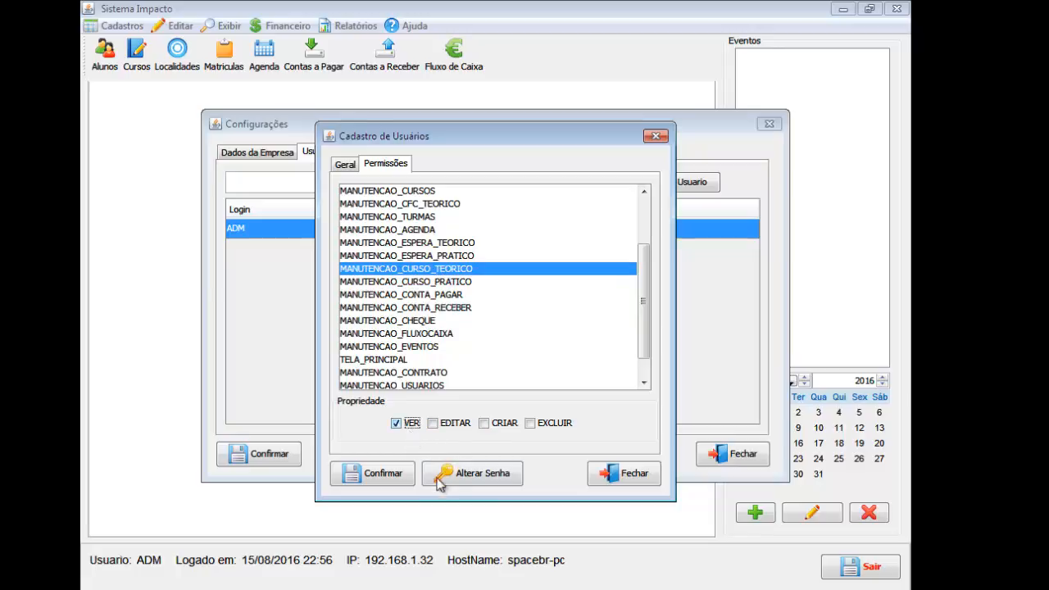
click(447, 426)
click(486, 426)
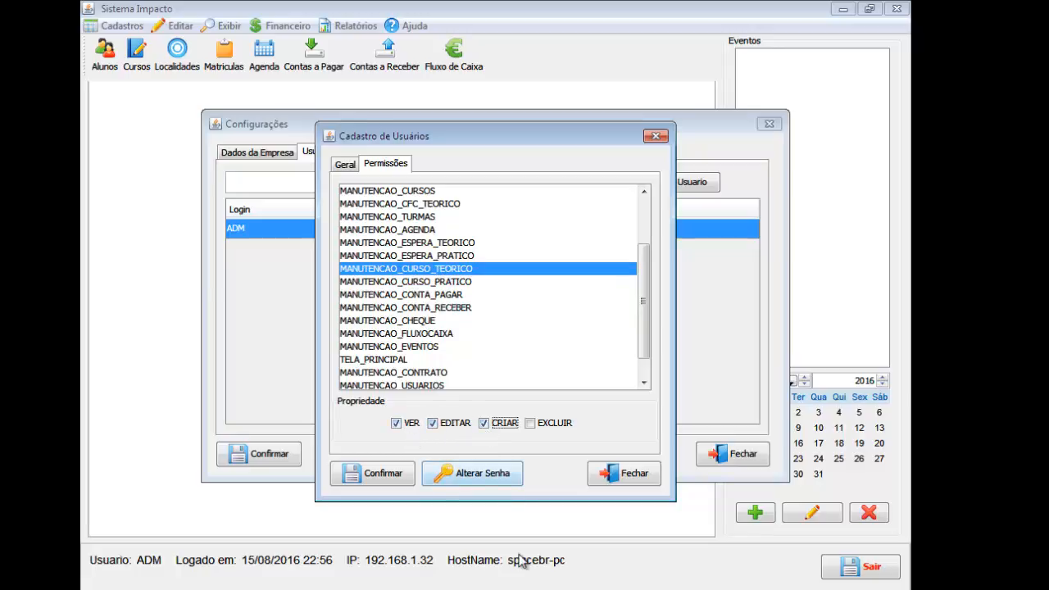
click(437, 283)
click(410, 425)
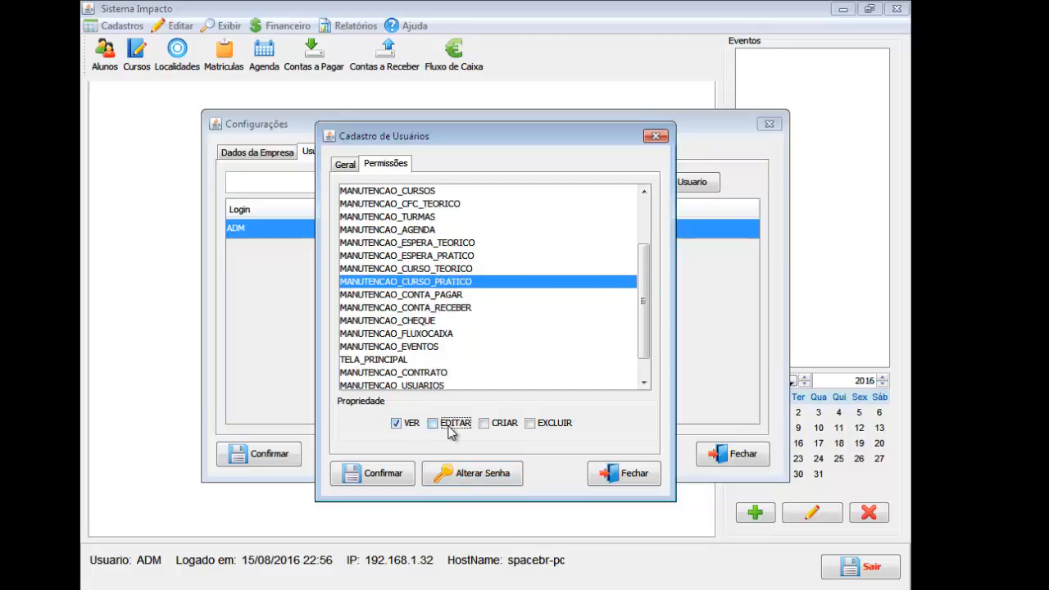
click(449, 426)
click(485, 424)
Grant CRIAR on CONTA_RECEBER, and VER plus CRIAR on CONTA_PAGAR, CHEQUE and FLUXOCAIXA.
click(443, 295)
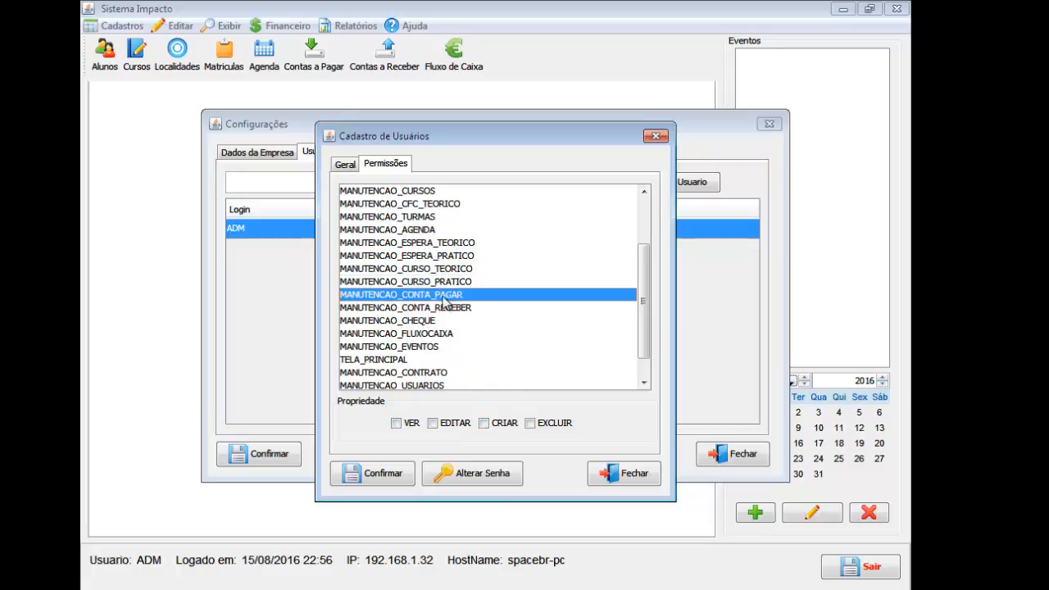
click(408, 424)
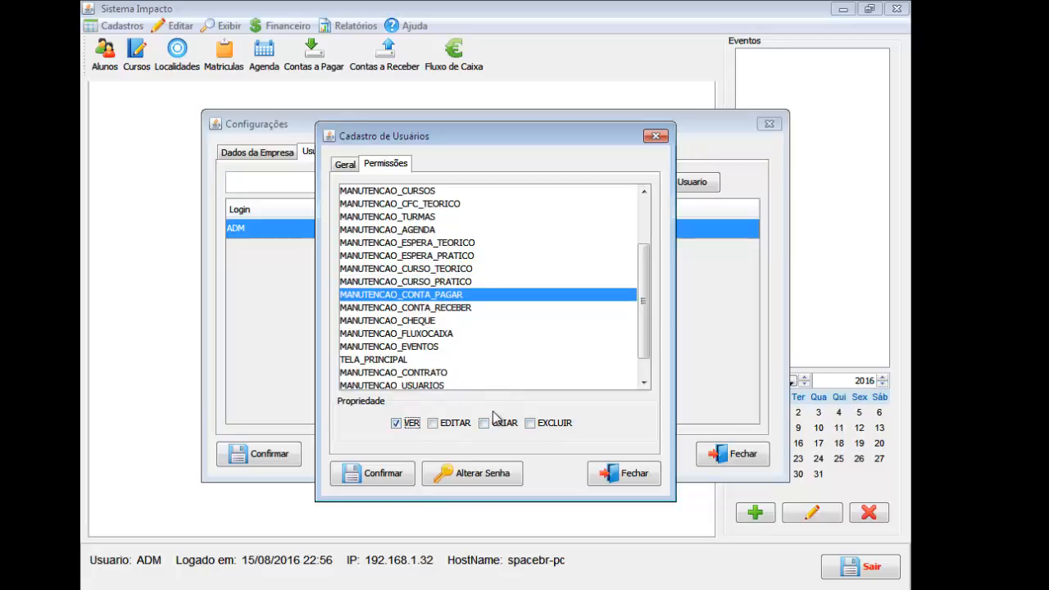
click(483, 423)
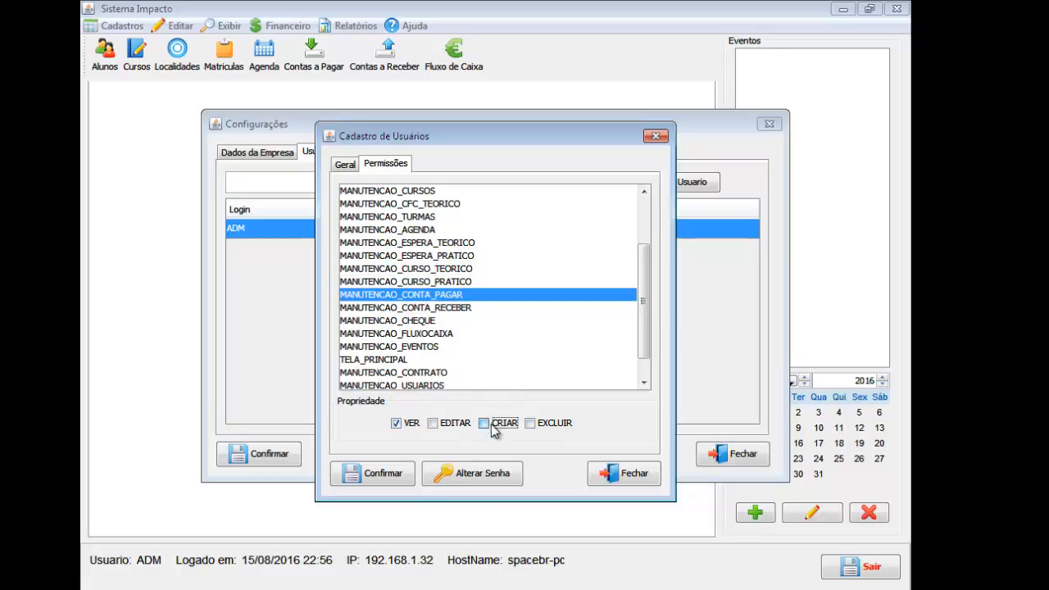
click(457, 309)
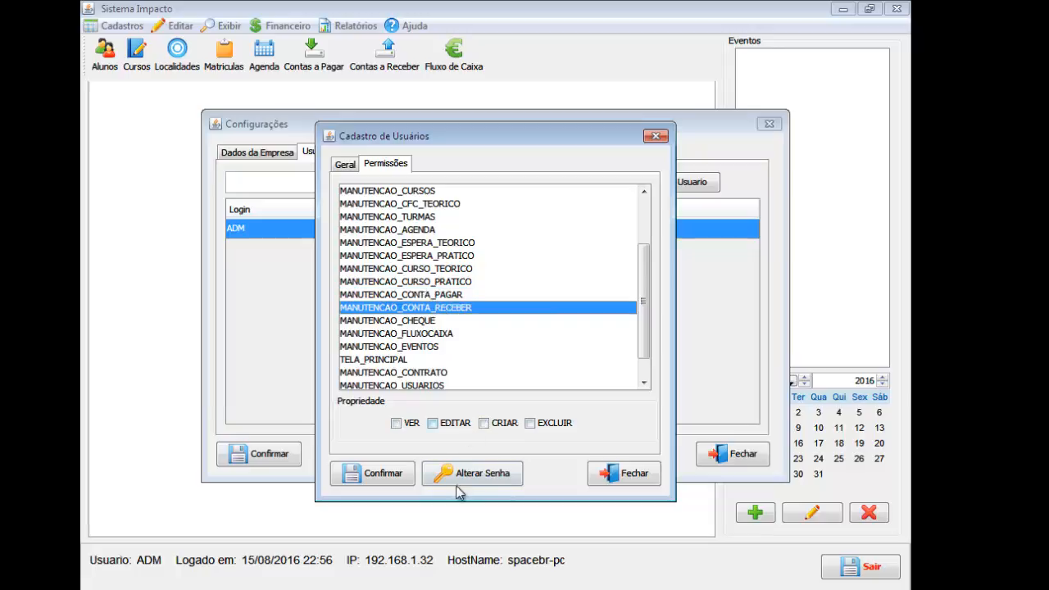
click(483, 423)
click(437, 321)
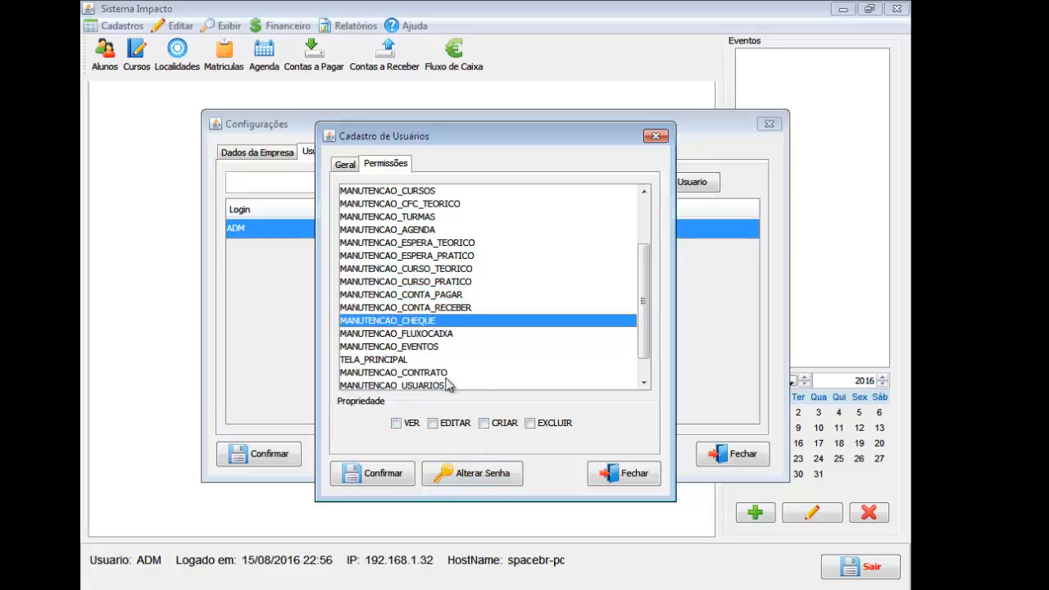
click(395, 423)
click(483, 423)
scroll(478, 308, down, 1)
click(464, 306)
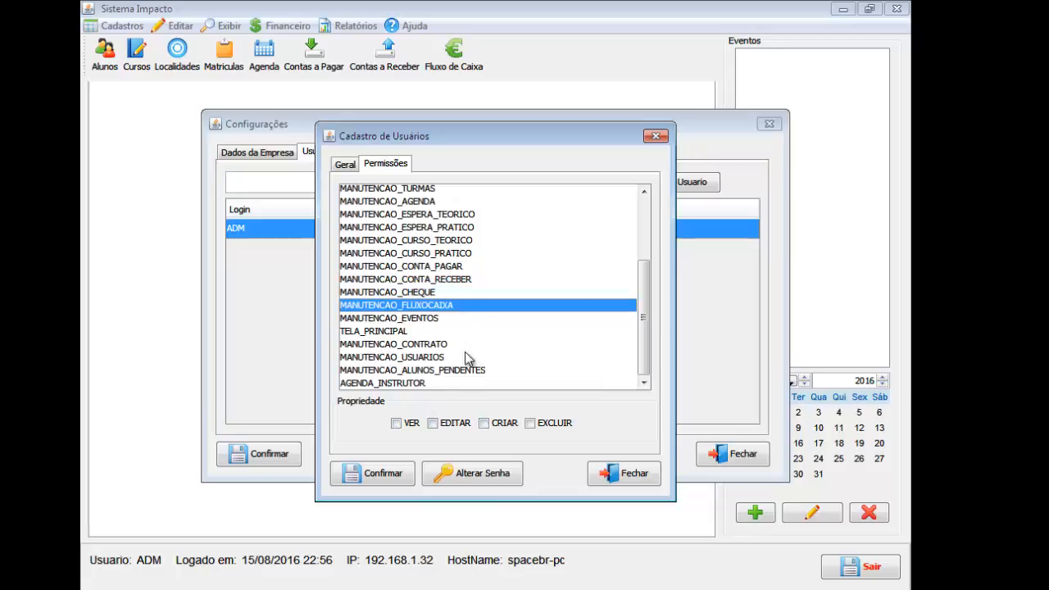
click(396, 423)
click(508, 429)
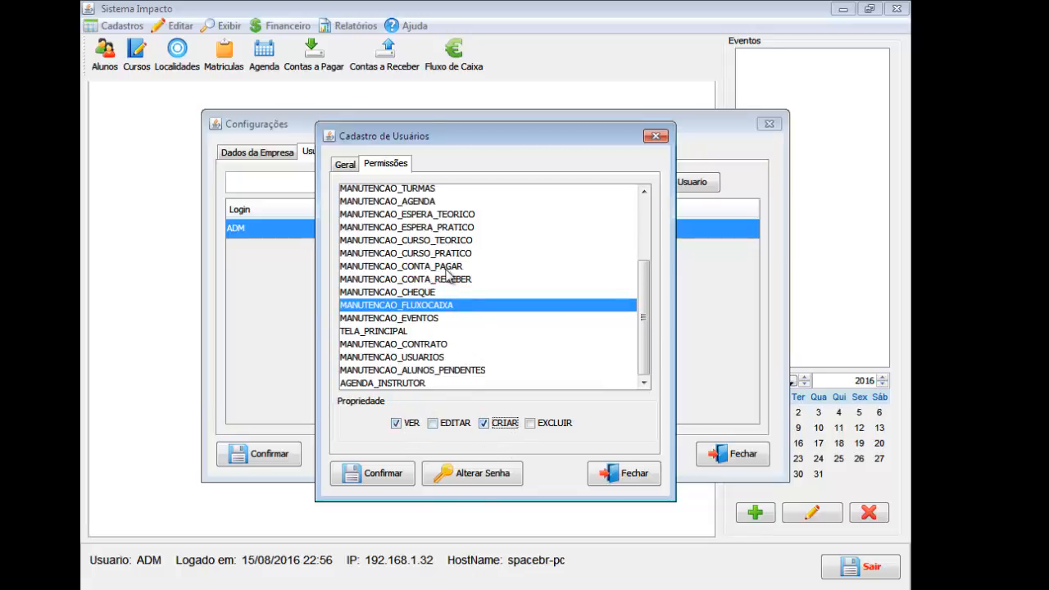
Give MANUTENCAO_EVENTOS VER, CRIAR and EDITAR, and VER on TELA_PRINCIPAL and MANUTENCAO_CONTRATO.
click(448, 319)
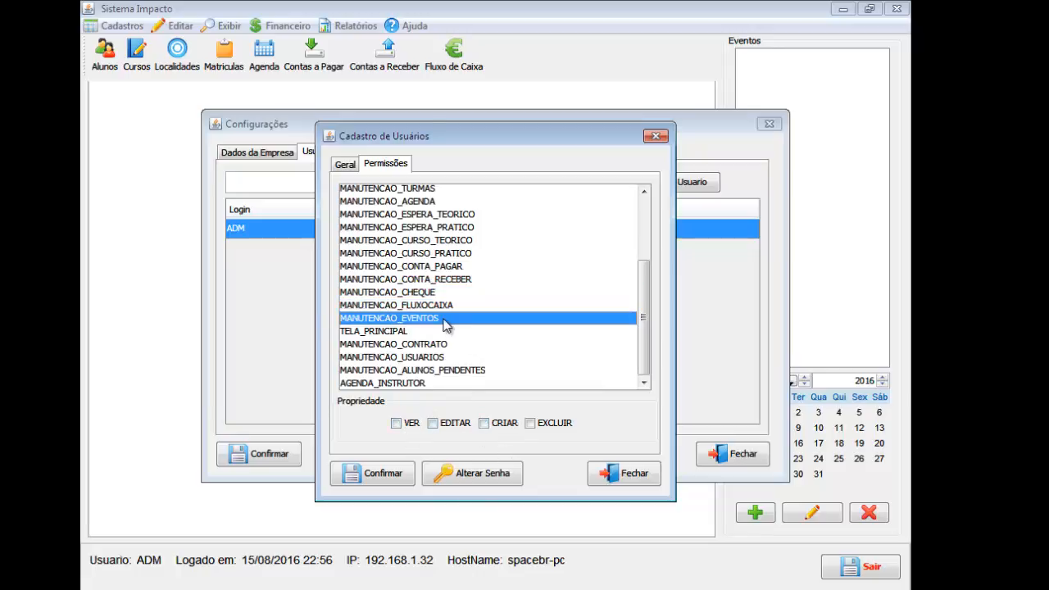
click(408, 424)
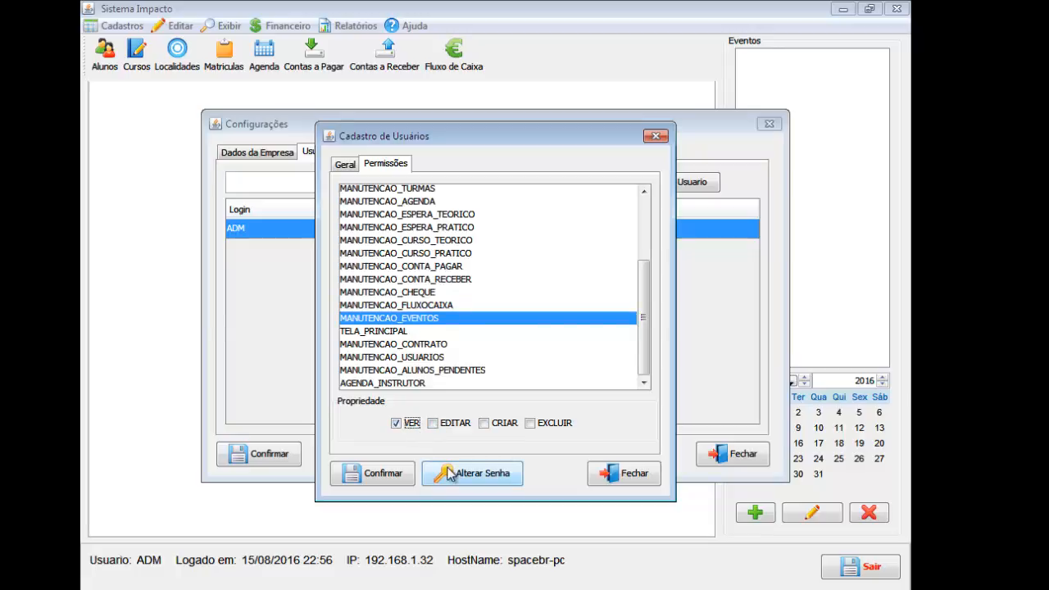
click(484, 423)
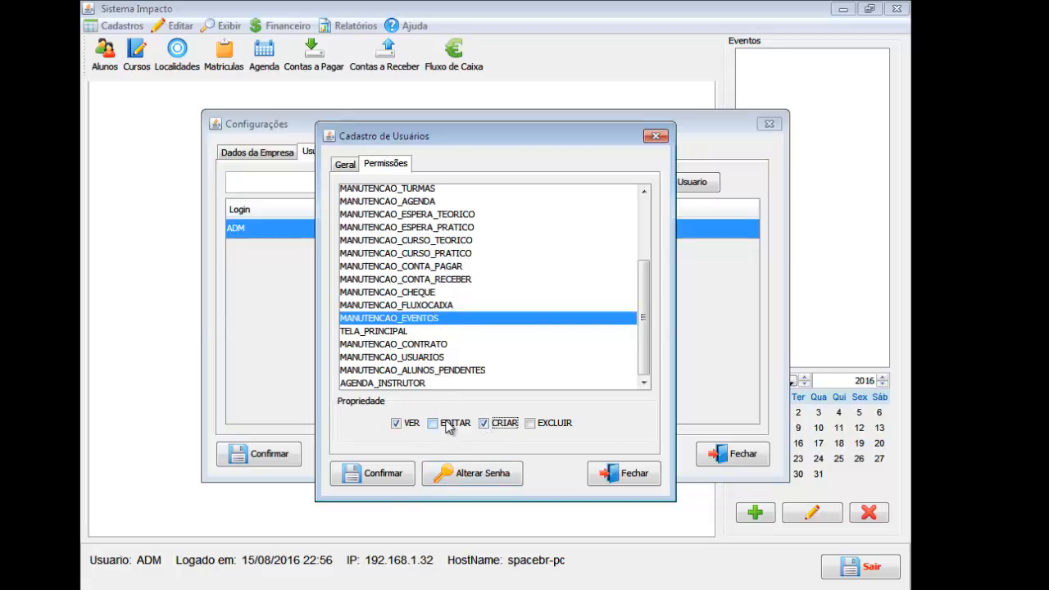
click(448, 424)
click(408, 333)
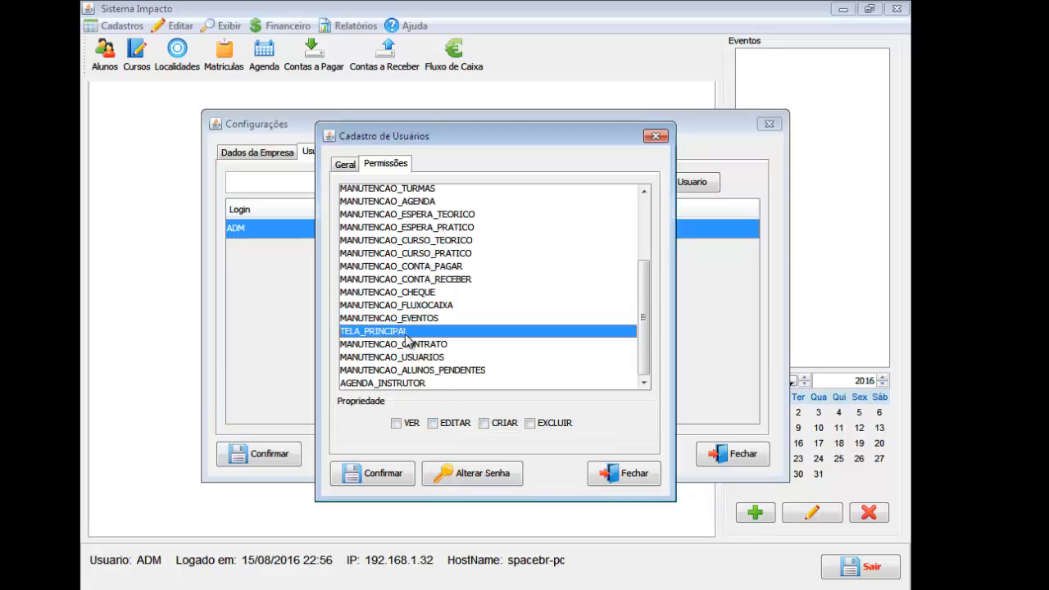
click(417, 426)
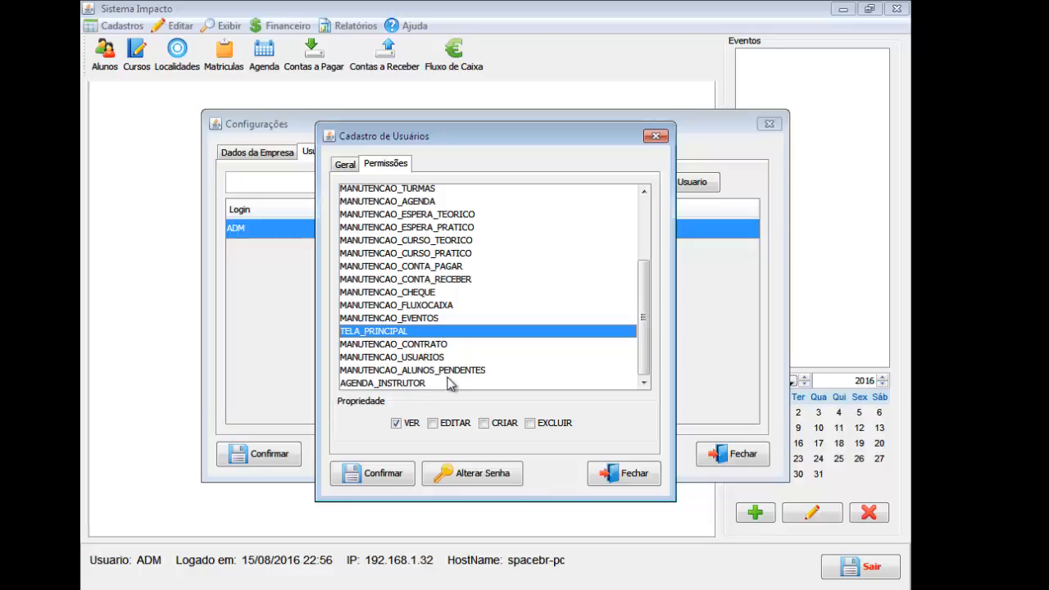
click(423, 344)
click(401, 428)
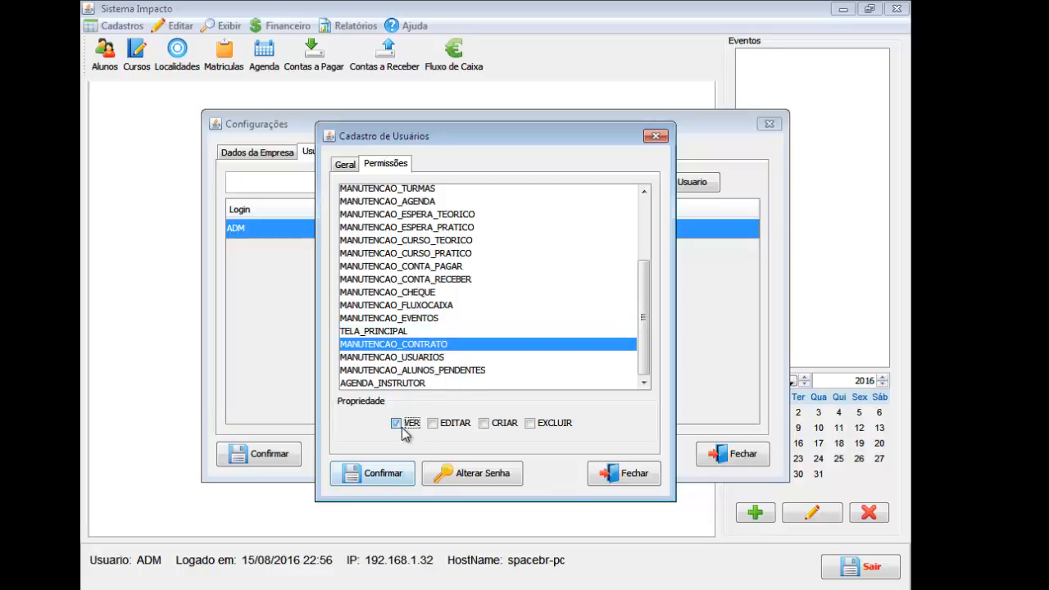
click(443, 362)
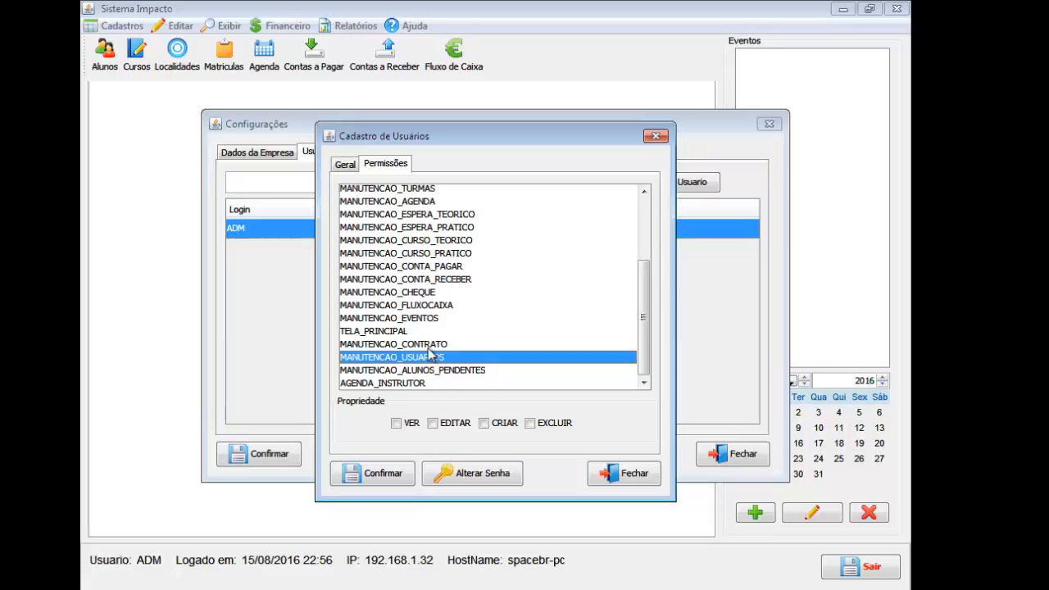
scroll(428, 340, up, 3)
scroll(430, 249, down, 3)
scroll(440, 370, up, 3)
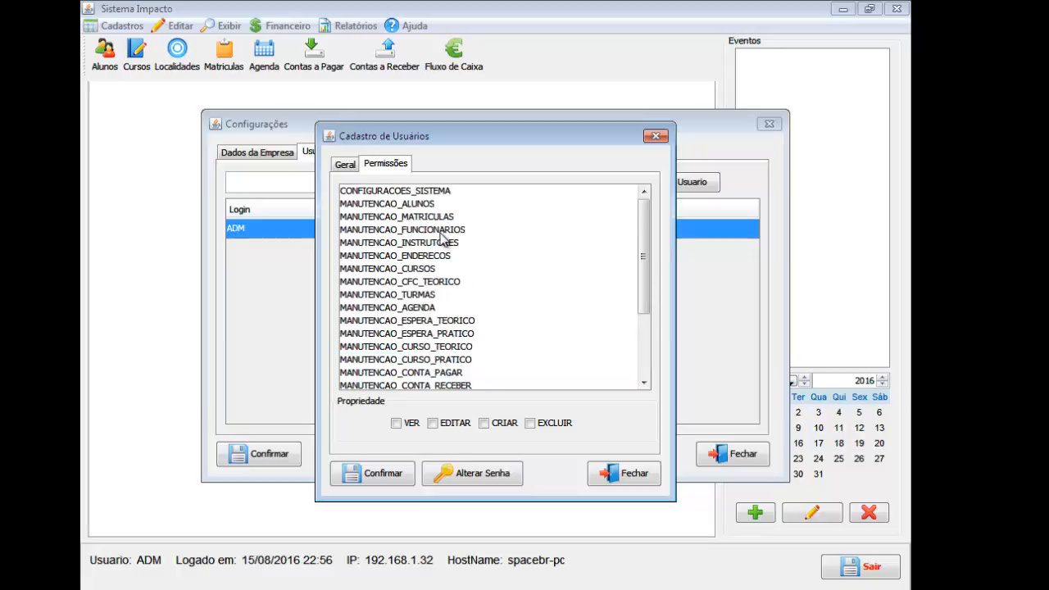
Review the rights on CONFIGURACOES_SISTEMA, TELA_PRINCIPAL, MANUTENCAO_CONTRATO and MANUTENCAO_USUARIOS.
click(452, 191)
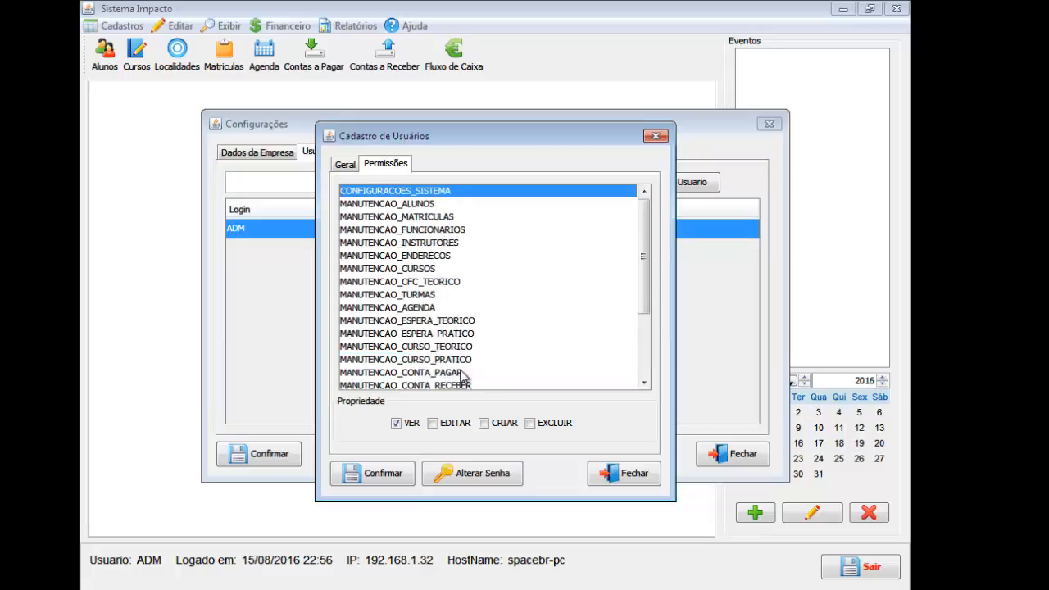
scroll(464, 375, down, 3)
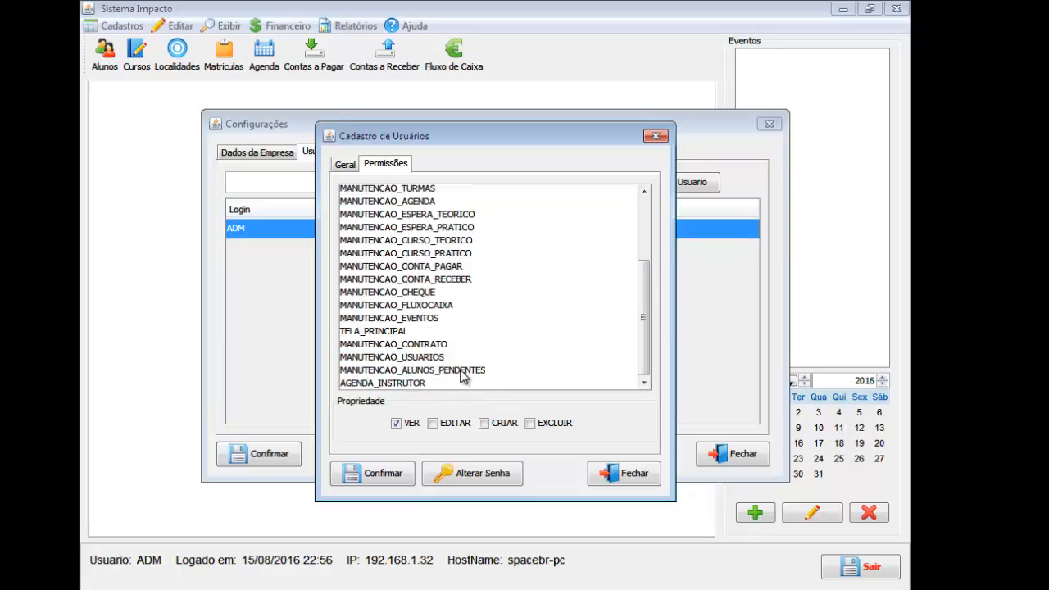
click(459, 332)
click(457, 357)
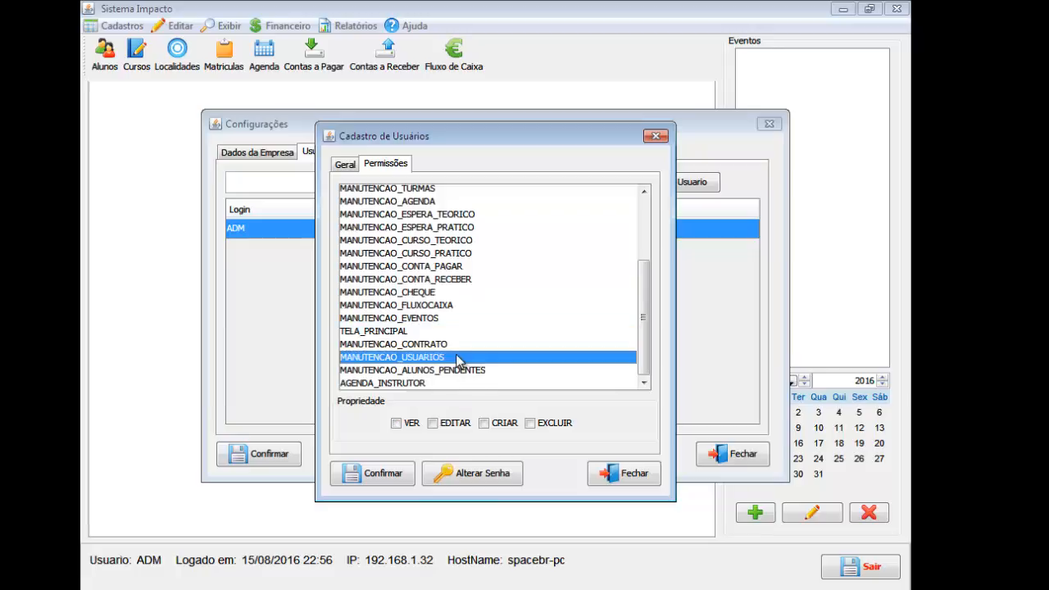
click(456, 344)
click(461, 358)
Give MANUTENCAO_ALUNOS_PENDENTES VER, EDITAR and CRIAR, then save the user with Confirmar.
click(480, 373)
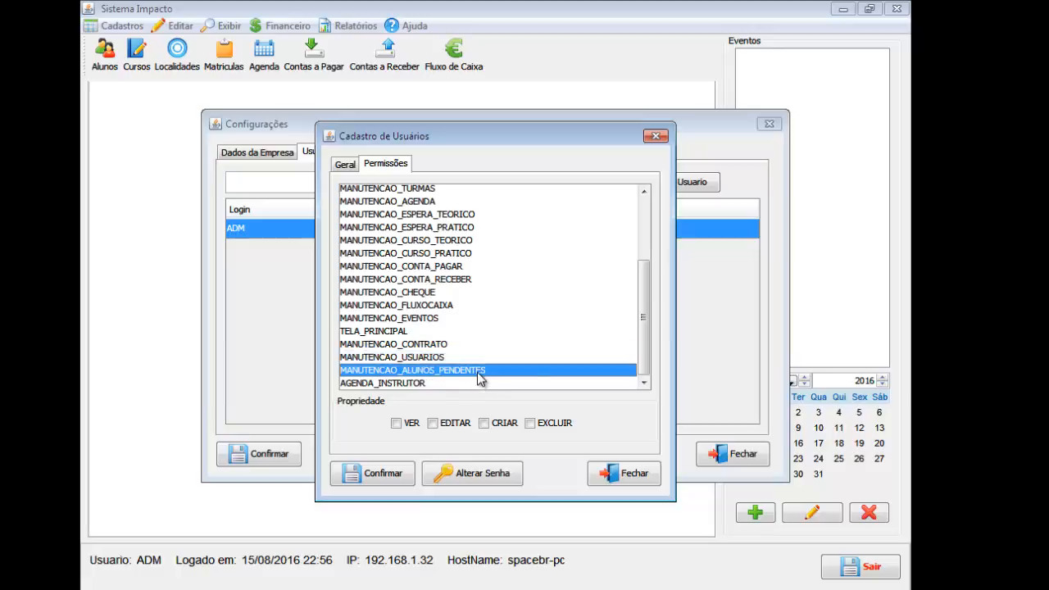
click(410, 423)
click(450, 422)
click(485, 422)
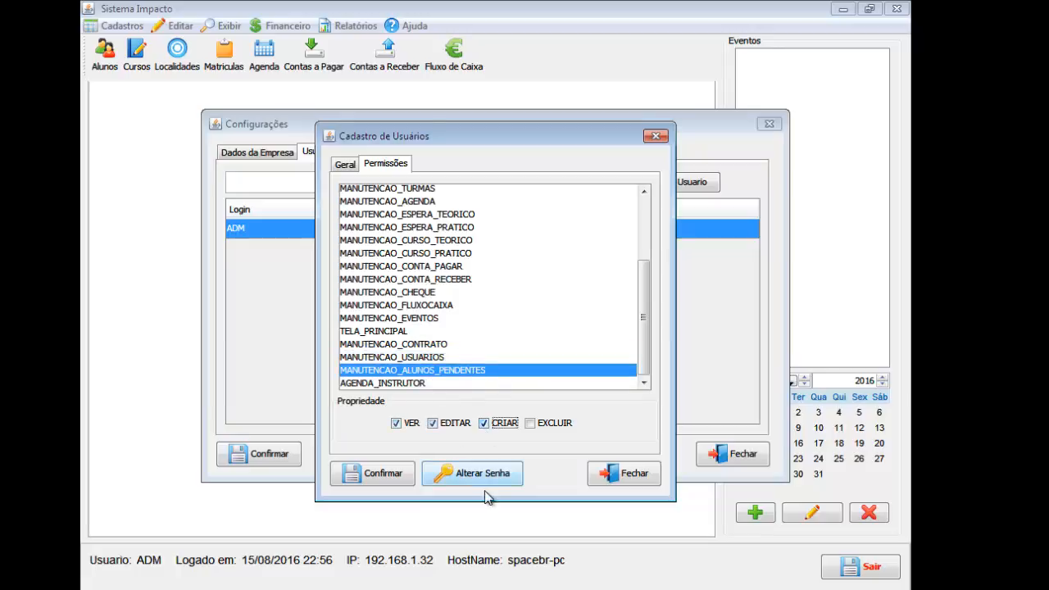
click(431, 384)
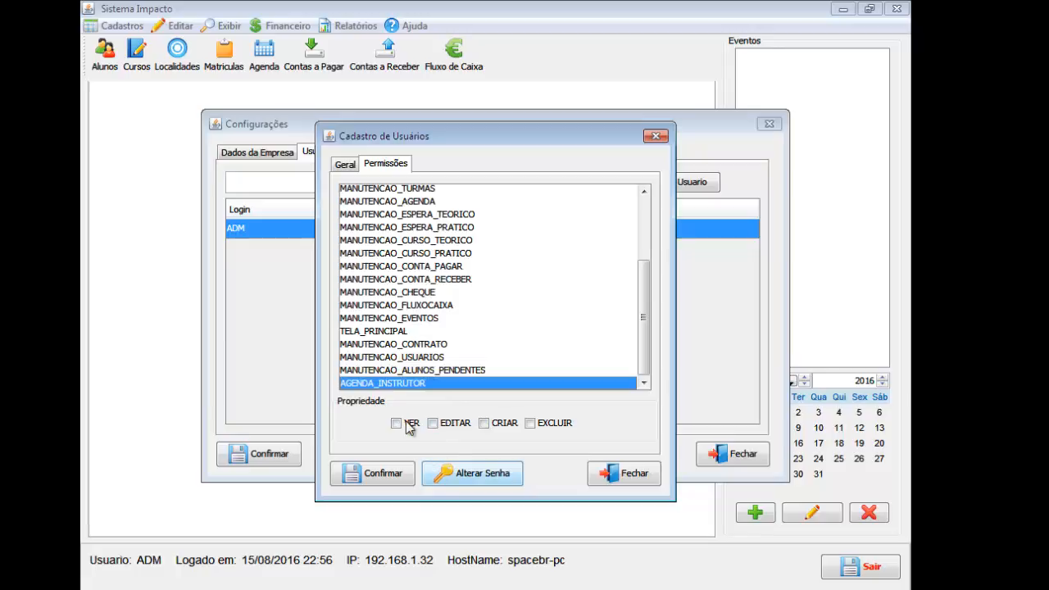
scroll(449, 390, up, 1)
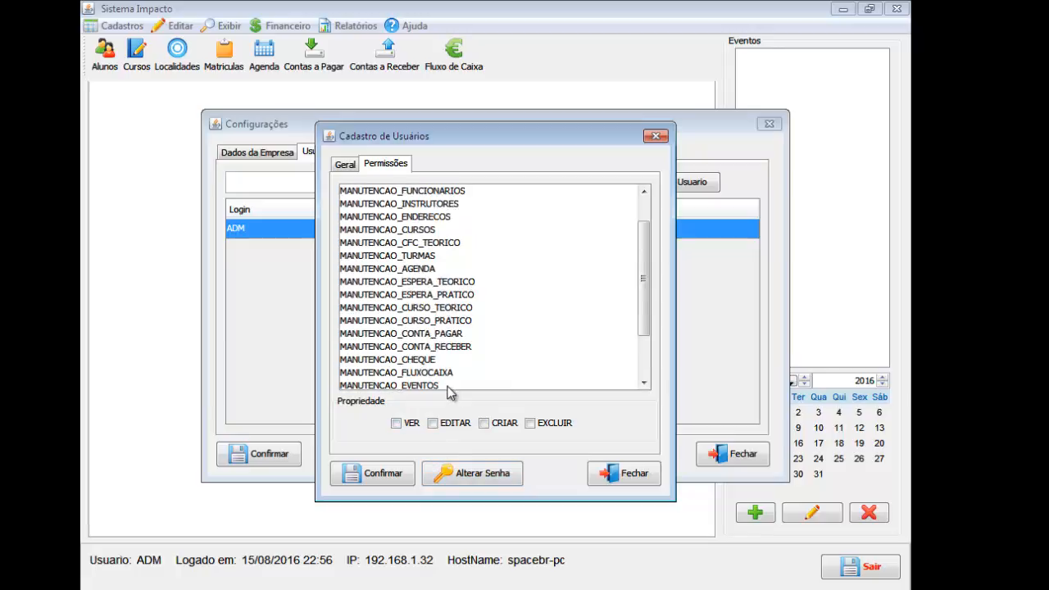
scroll(449, 390, down, 1)
click(407, 477)
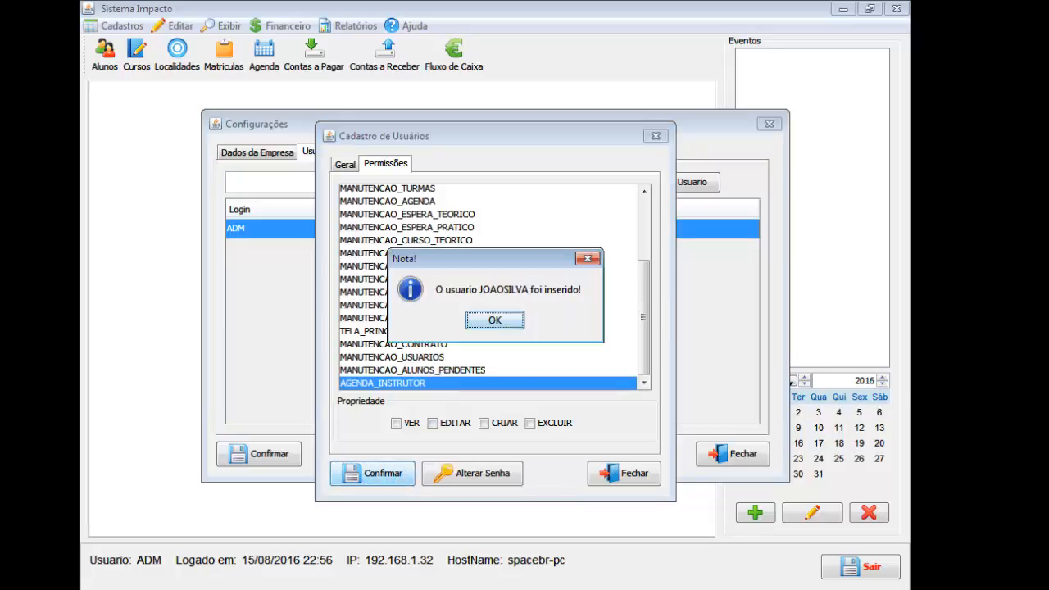
Dismiss the user-inserted note, close Configurações, and choose Editar > Trocar de Usuário.
click(495, 320)
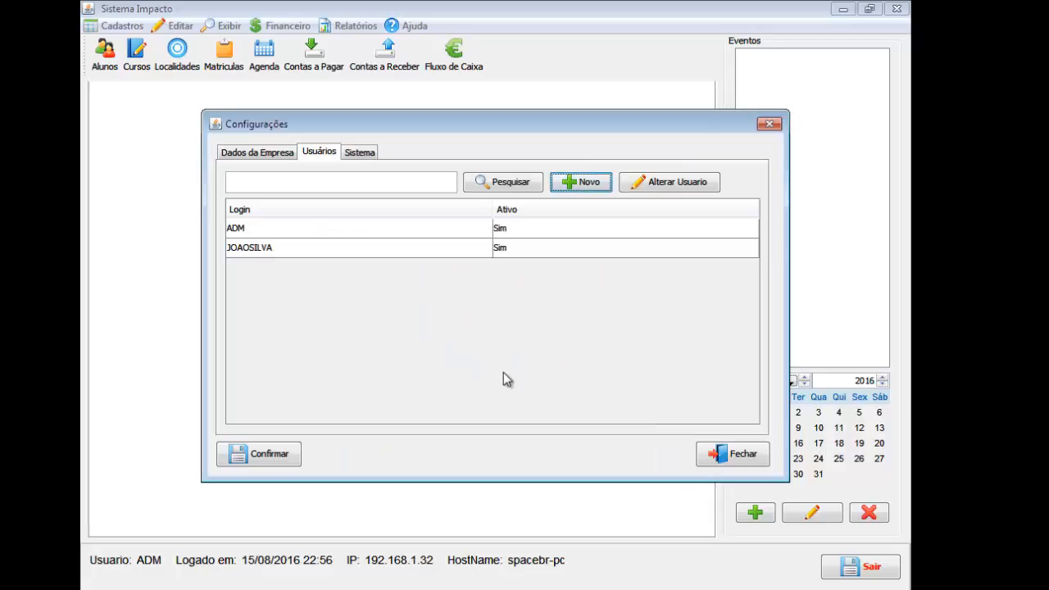
click(740, 459)
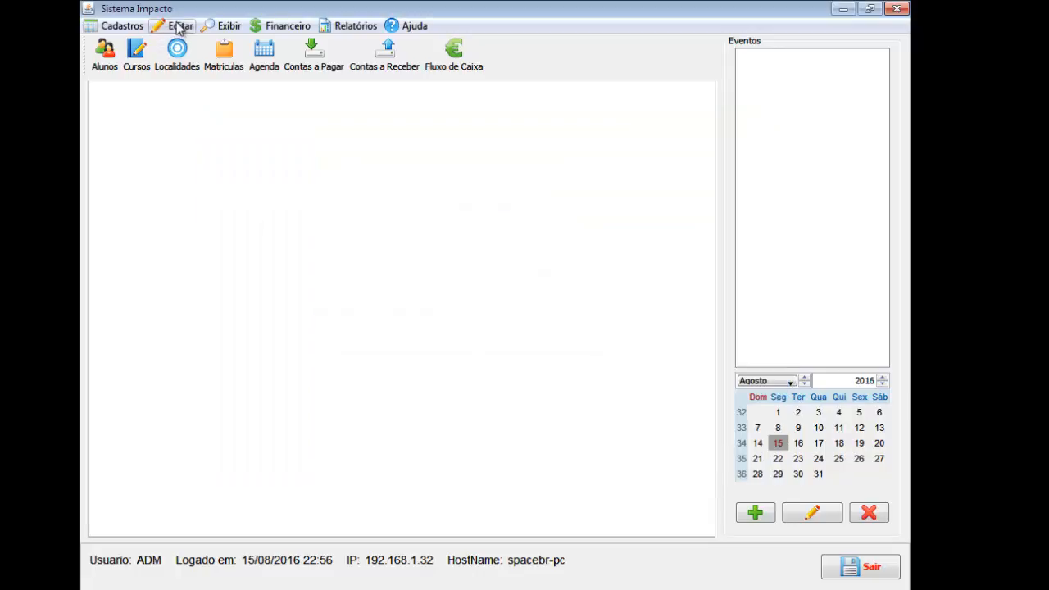
click(179, 28)
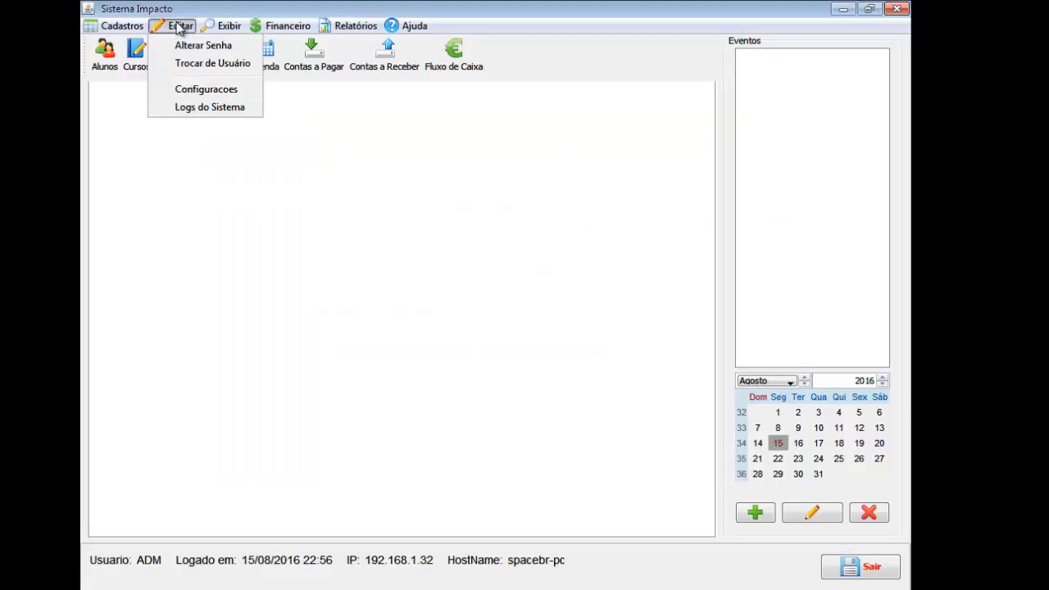
click(208, 64)
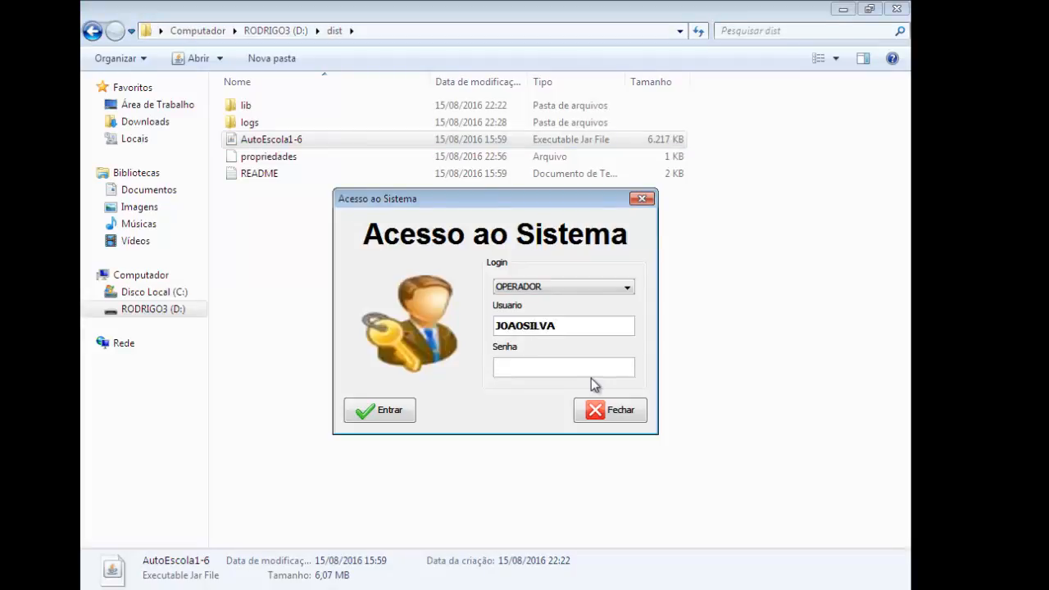
Submit the Acesso ao Sistema login with the OPERADOR level and the new user's login.
key(Return)
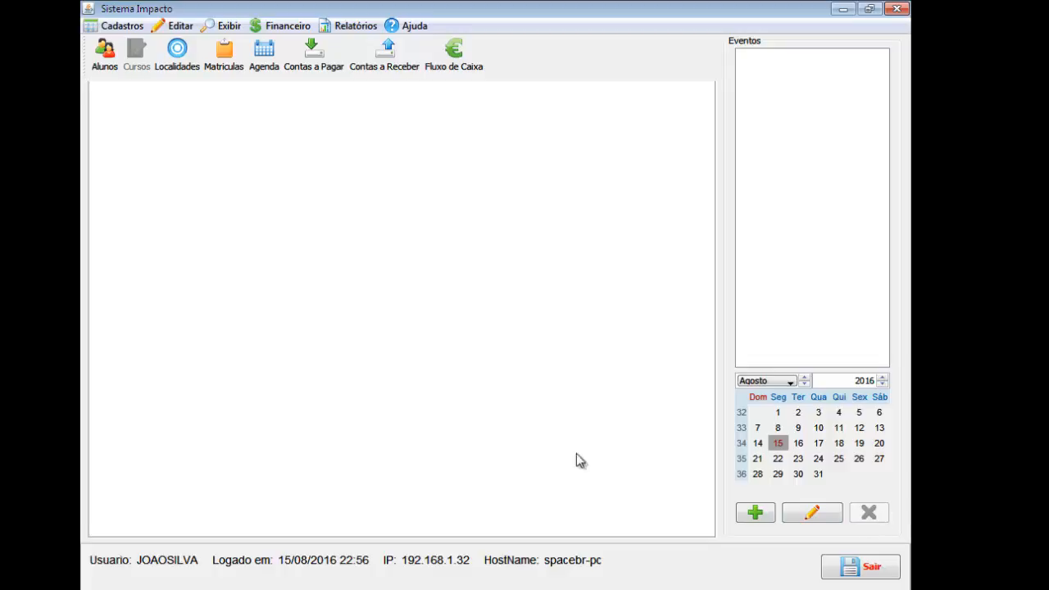
Browse the Cadastros menu, then open Editar > Configuracoes under the operator session.
click(136, 29)
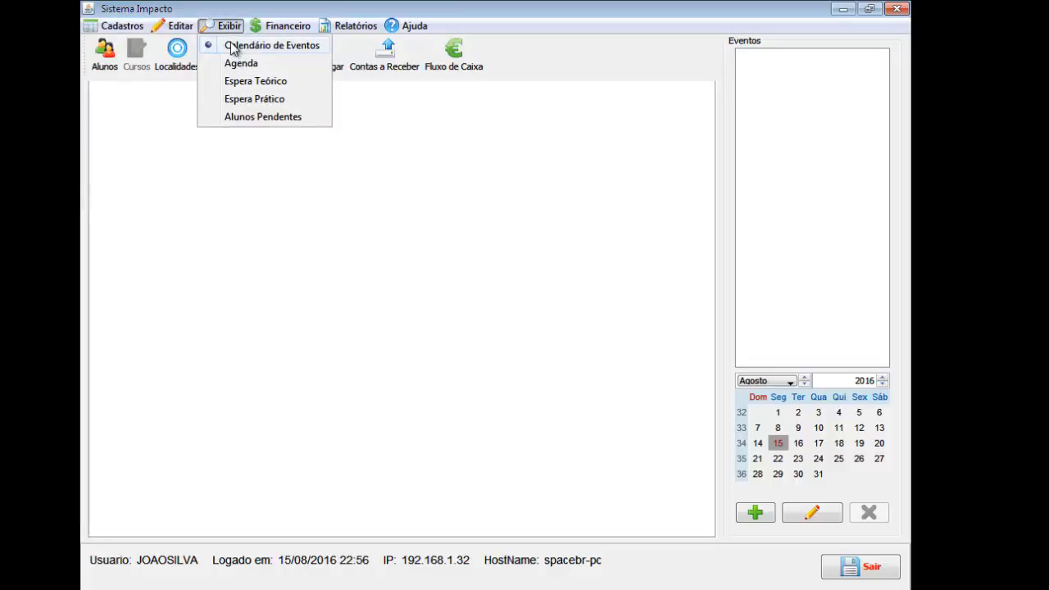
mouse_move(164, 26)
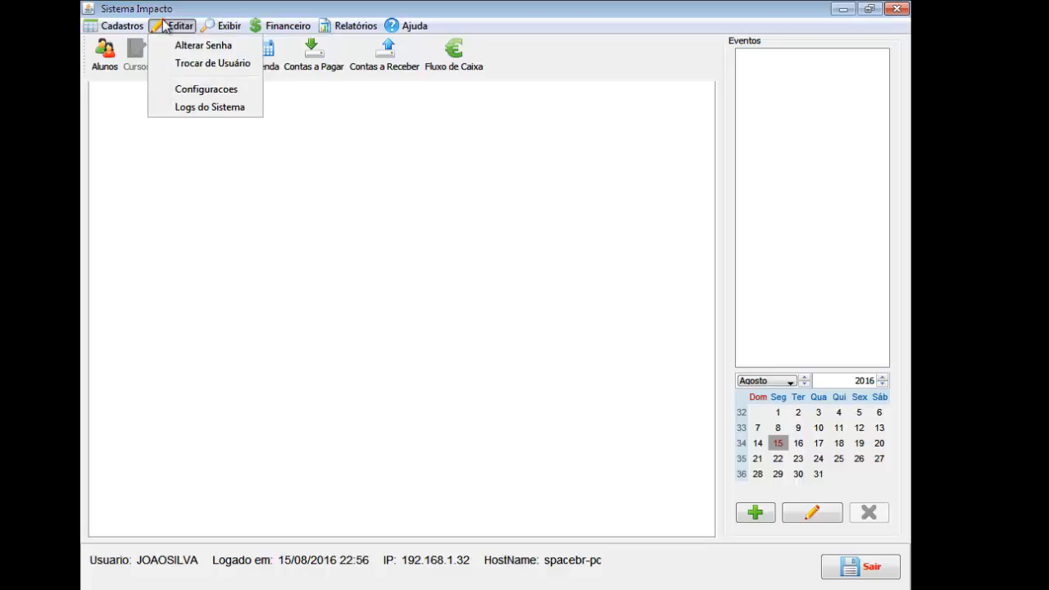
click(187, 90)
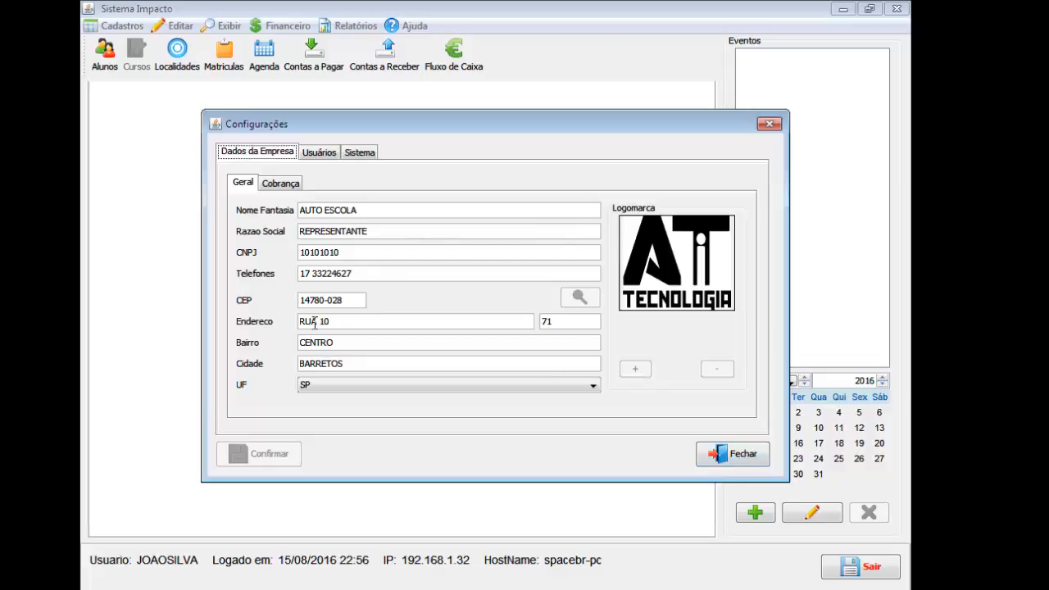
Browse the Cobrança, Geral, Usuários and Sistema tabs, selecting the ADM and operator users, then close.
click(295, 185)
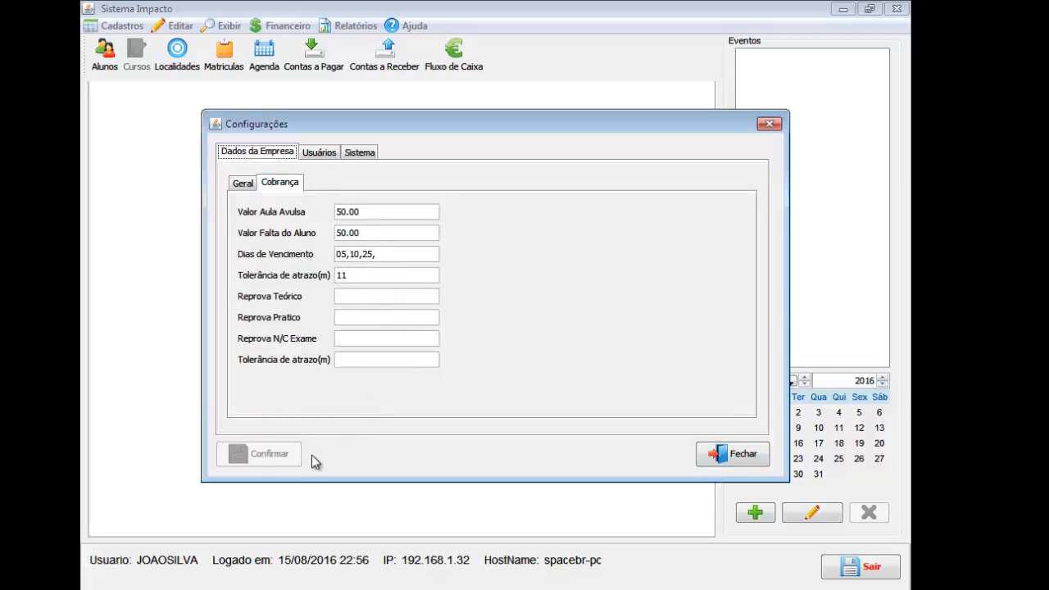
click(242, 183)
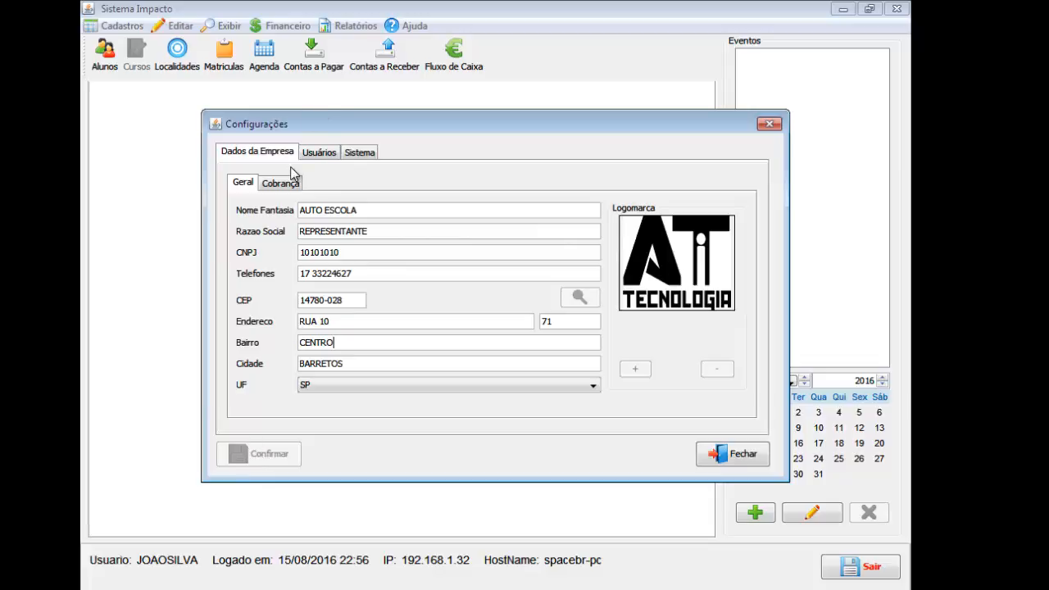
click(315, 153)
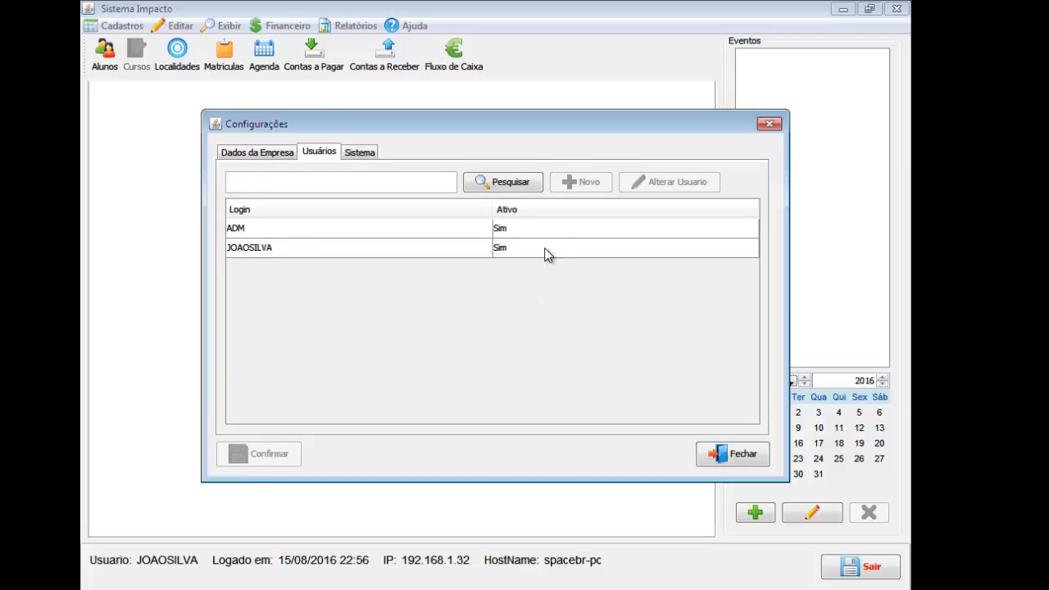
click(527, 235)
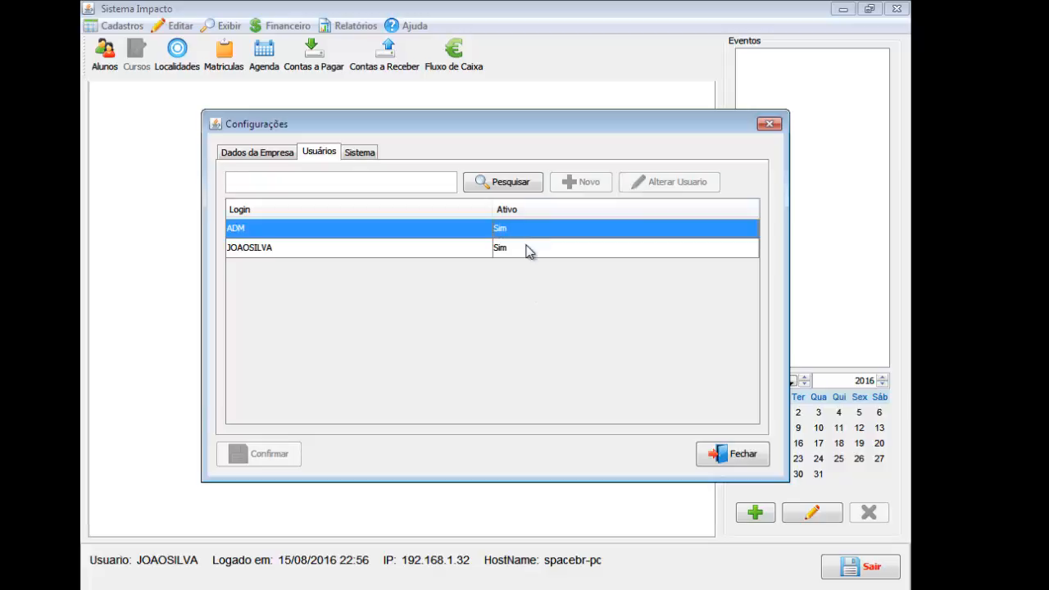
click(527, 251)
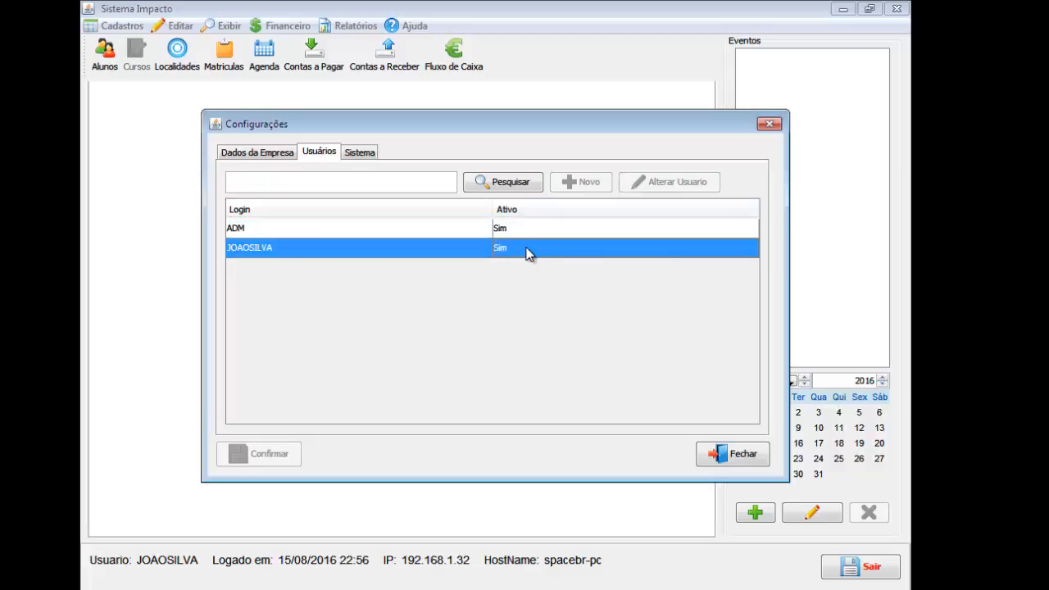
click(533, 233)
click(532, 249)
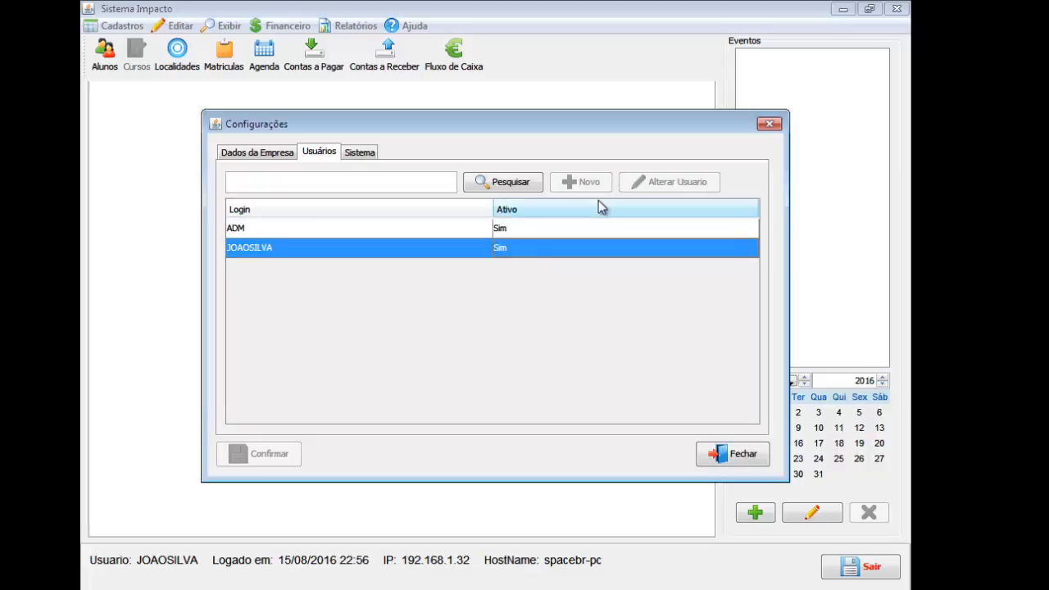
click(366, 154)
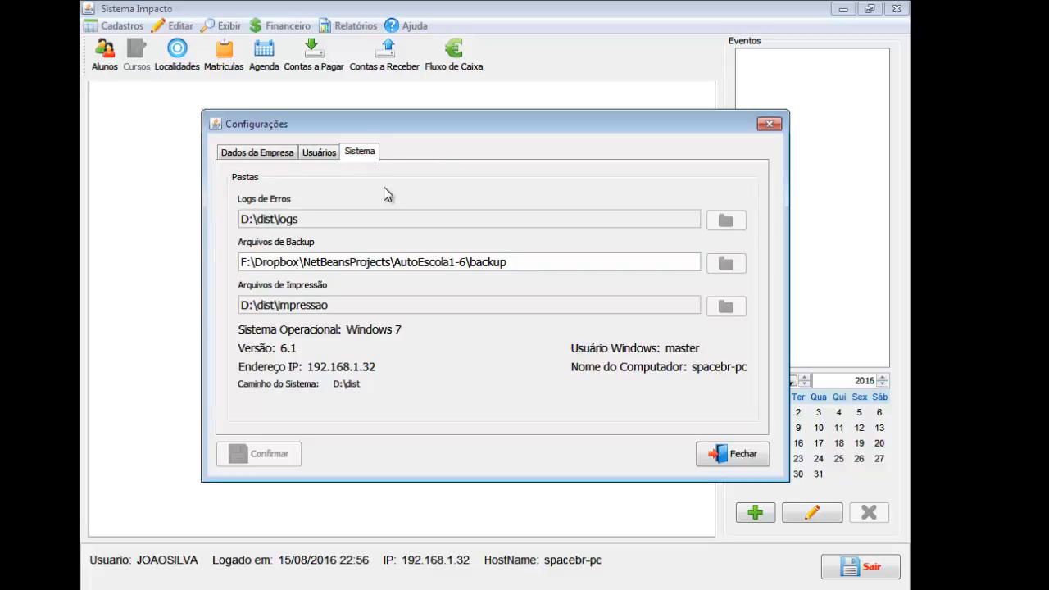
click(711, 452)
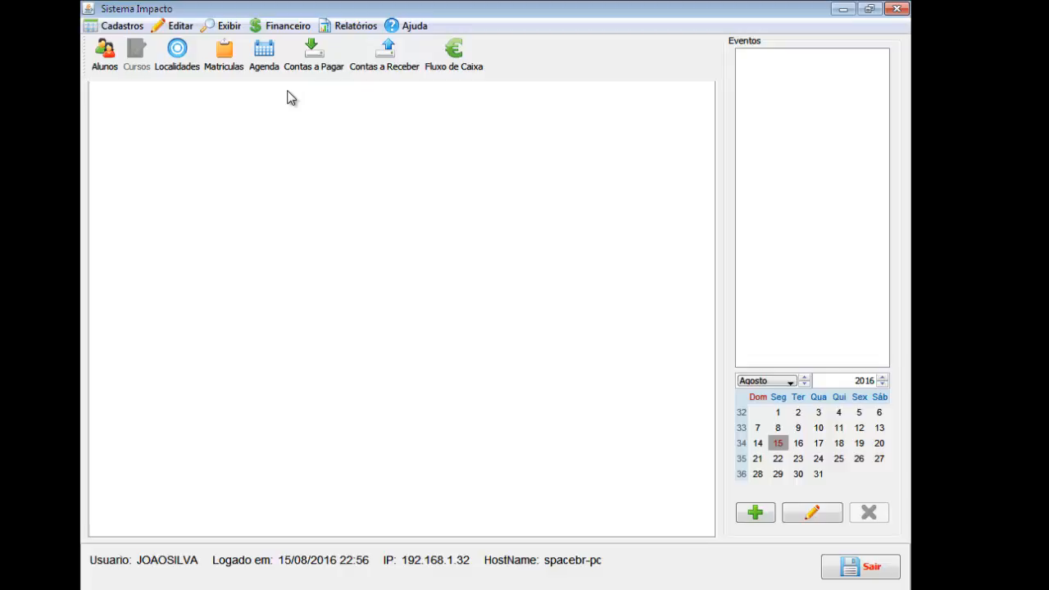
click(230, 25)
click(282, 147)
click(315, 59)
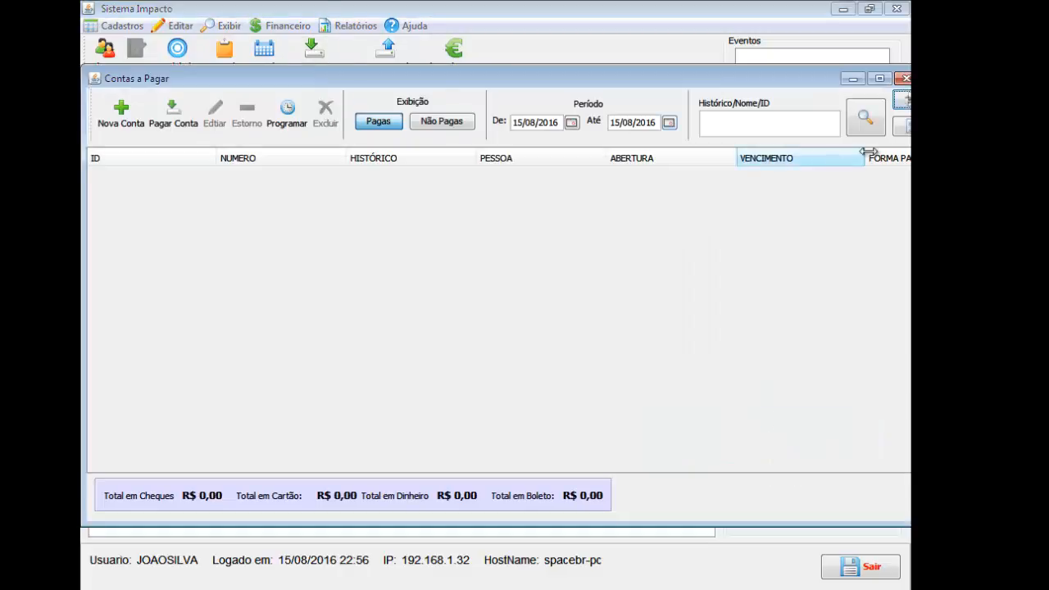
click(901, 78)
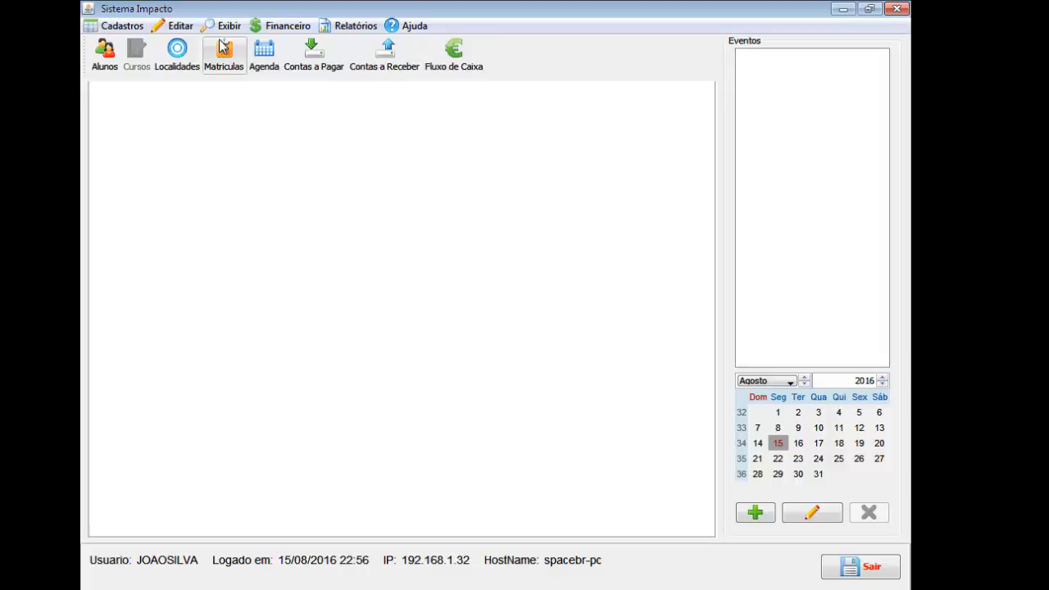
click(185, 27)
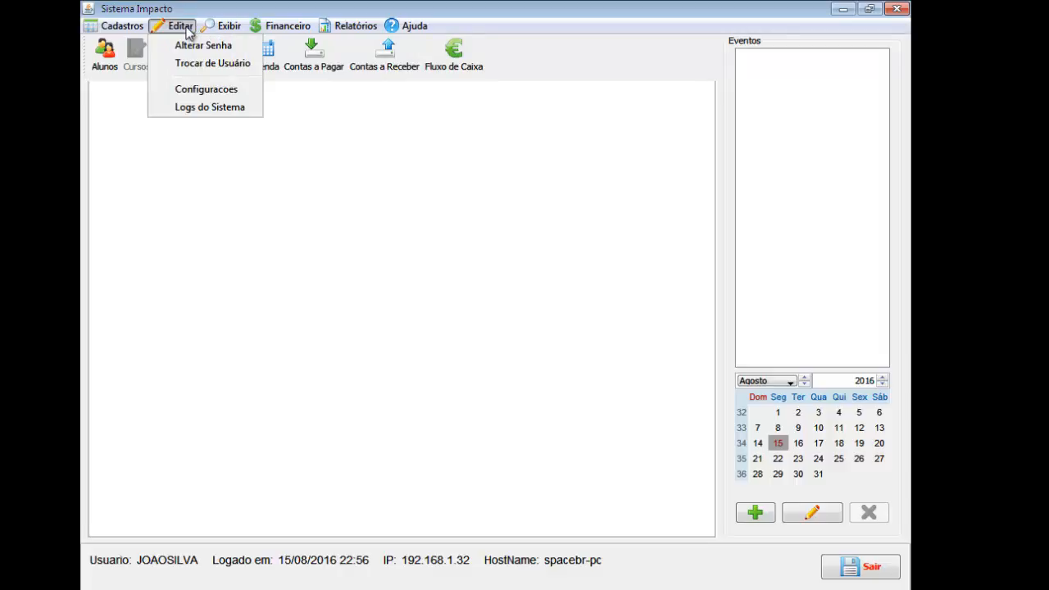
Switch user and log back in as the ADM administrator.
click(199, 64)
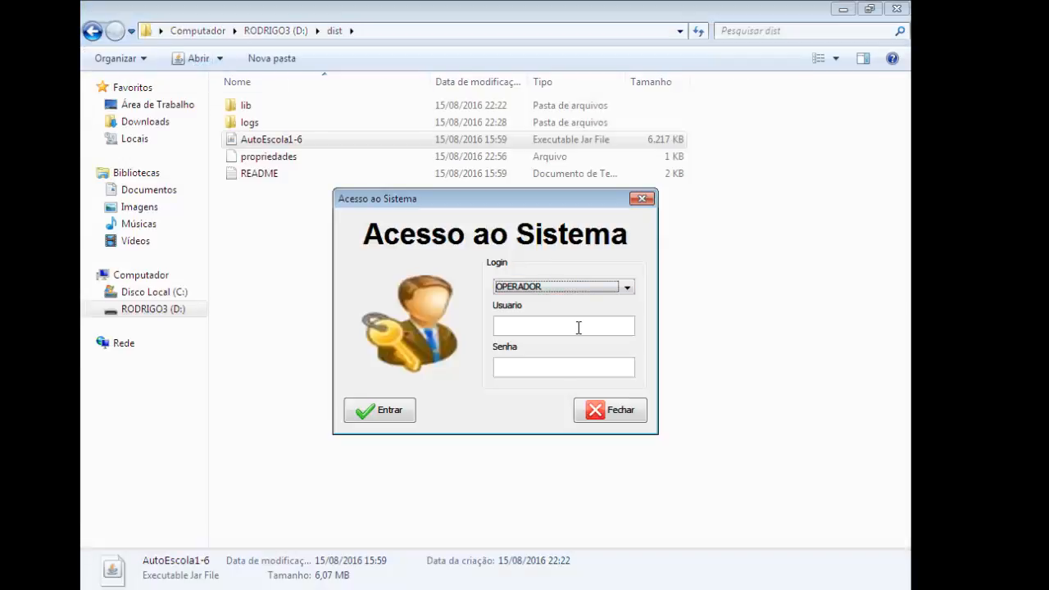
click(579, 328)
text(ADM)
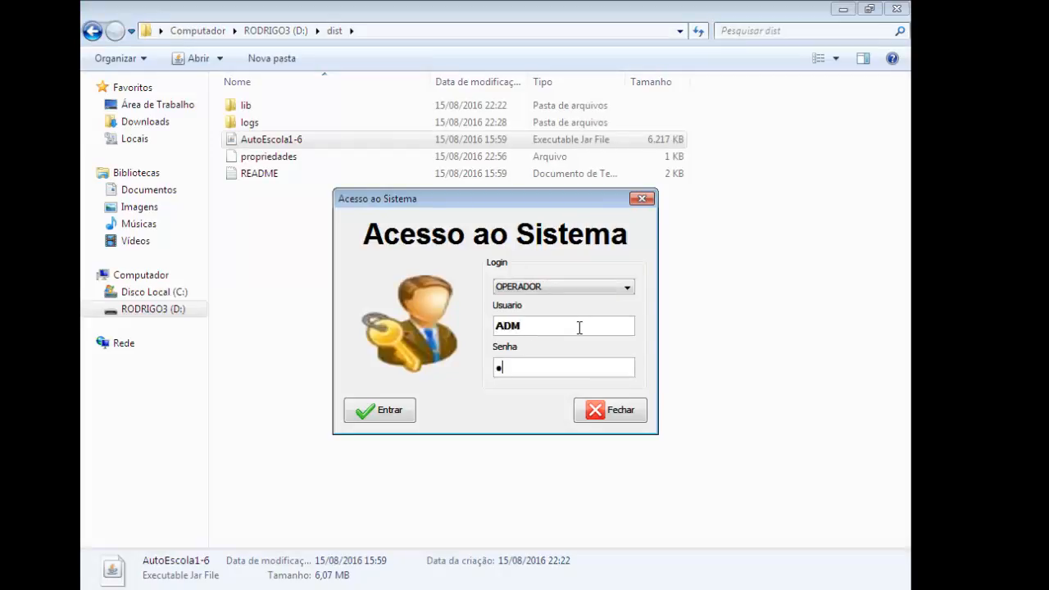
key(Return)
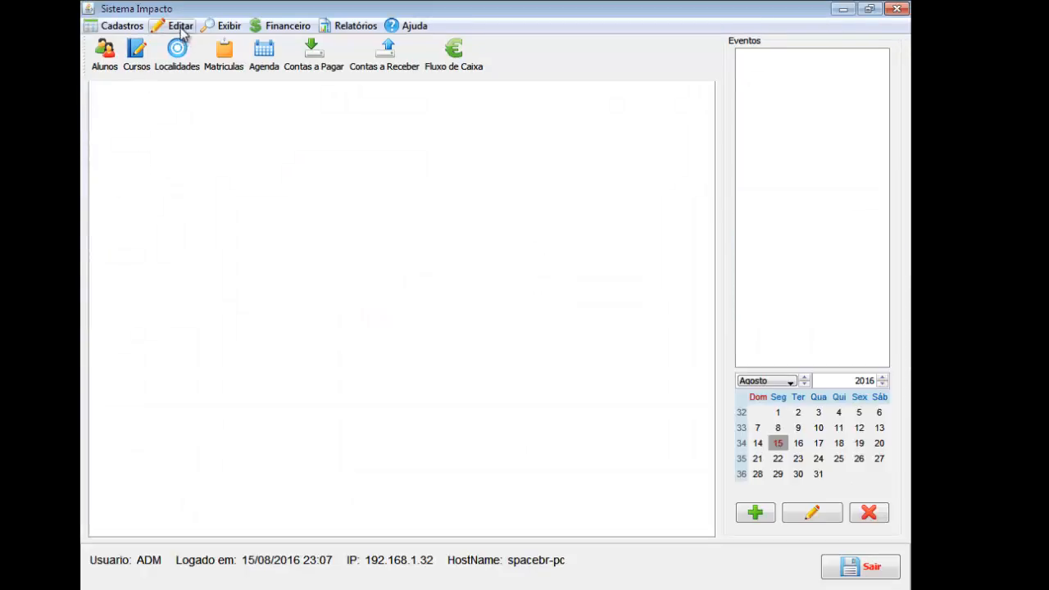
In Configuracoes > Usuários, select the operator user and open it with Alterar Usuario.
click(181, 26)
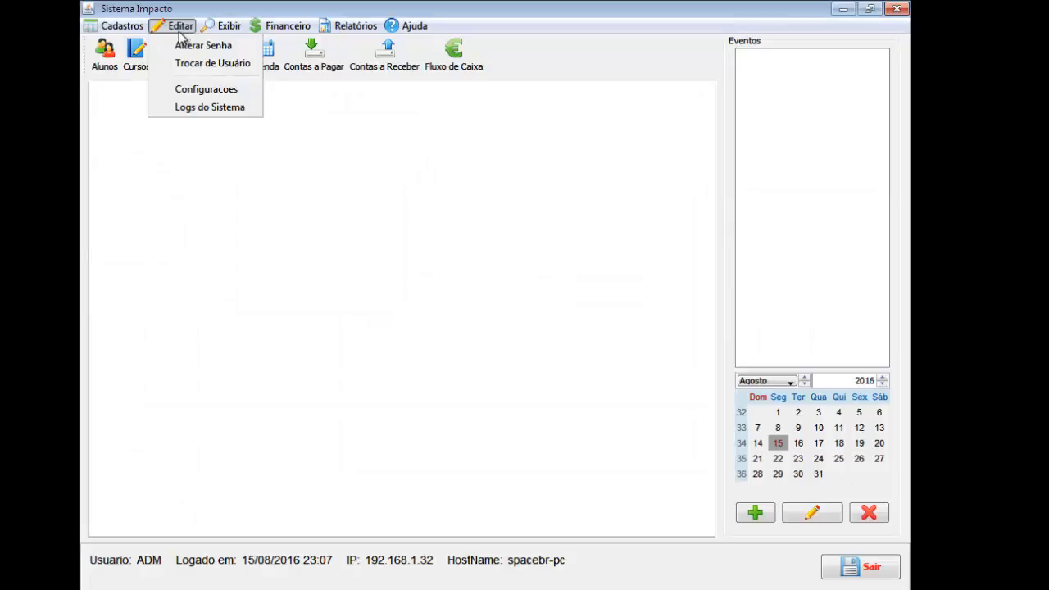
click(215, 95)
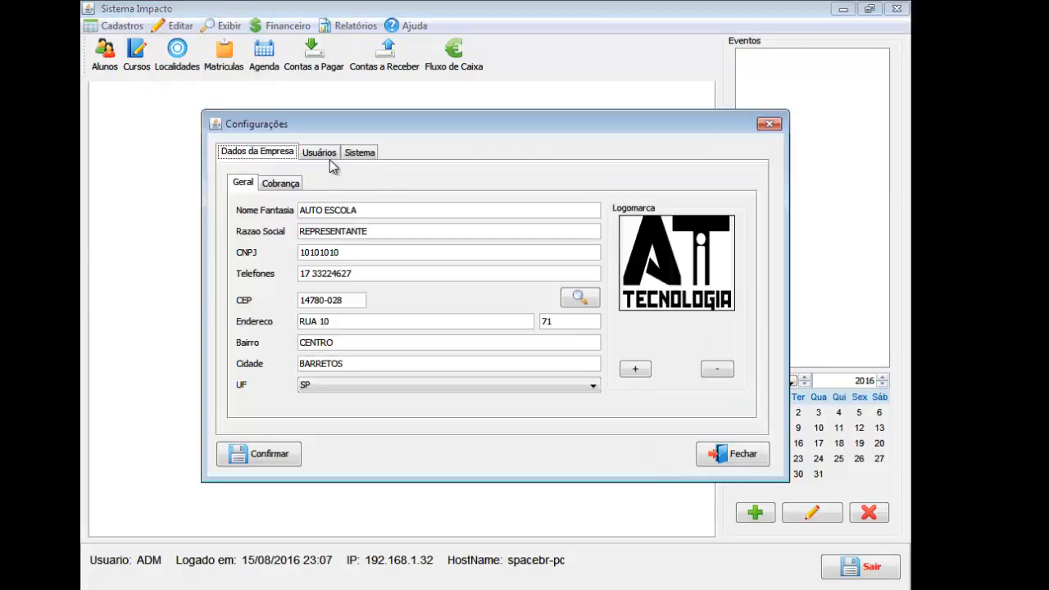
click(328, 155)
click(300, 249)
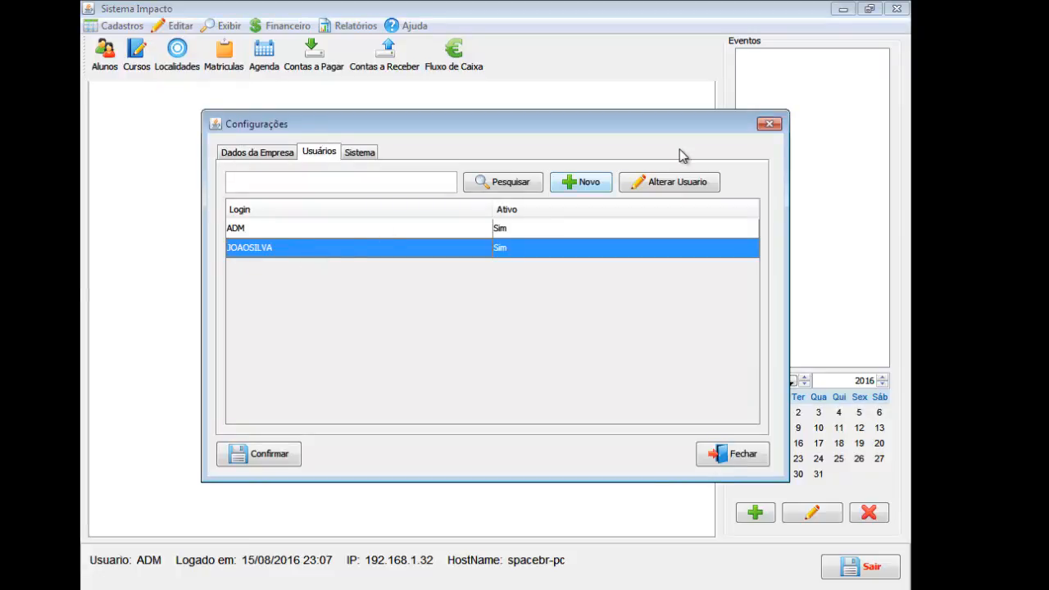
click(670, 180)
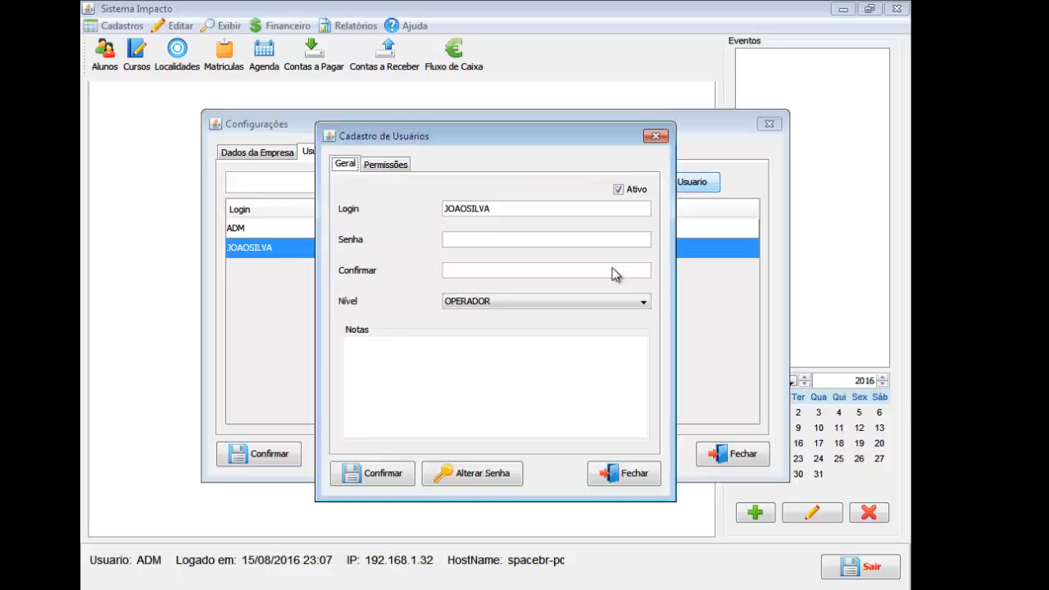
On the Permissões list, clear VER on CONFIGURACOES_SISTEMA and VER/CRIAR on MANUTENCAO_FLUXOCAIXA.
click(398, 165)
click(402, 192)
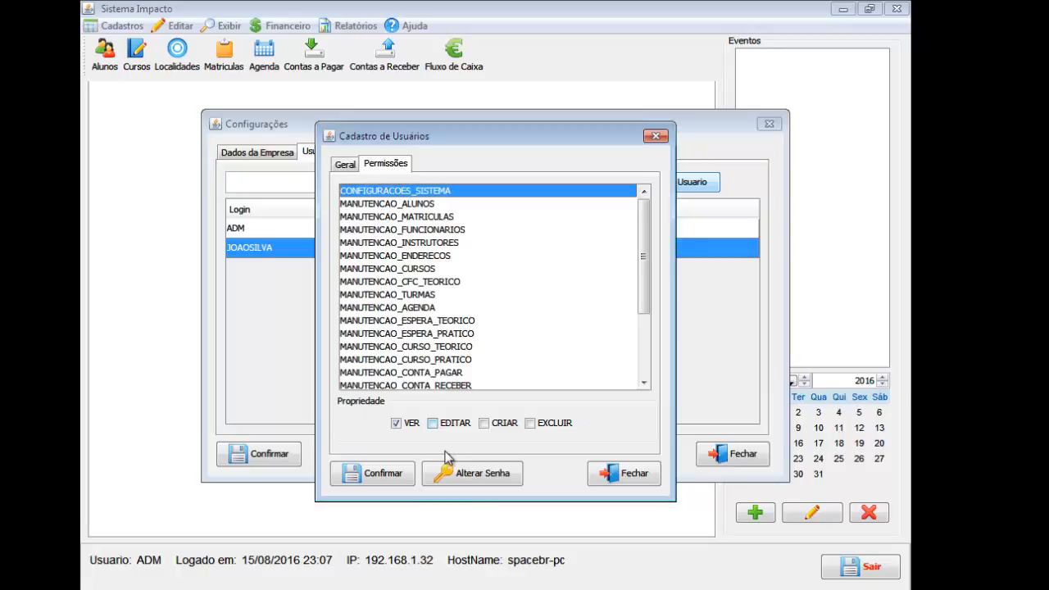
click(397, 423)
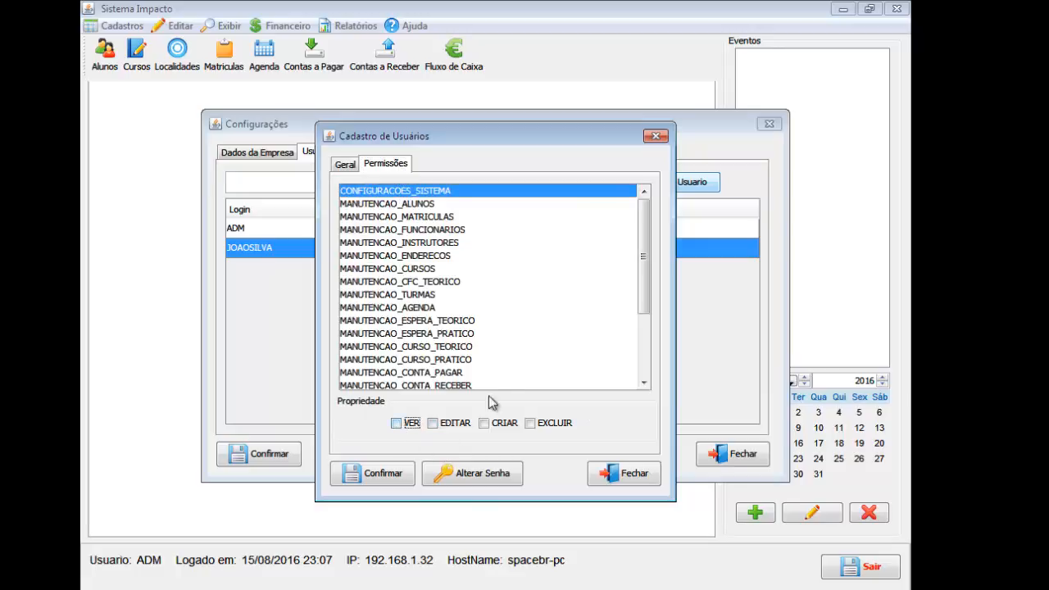
click(447, 205)
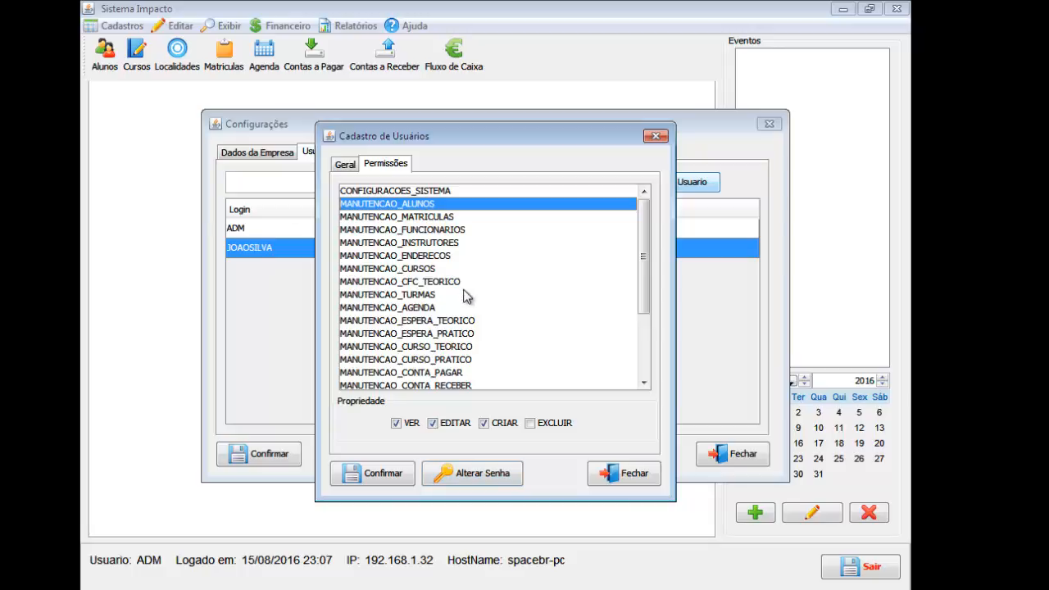
scroll(463, 296, down, 1)
click(489, 347)
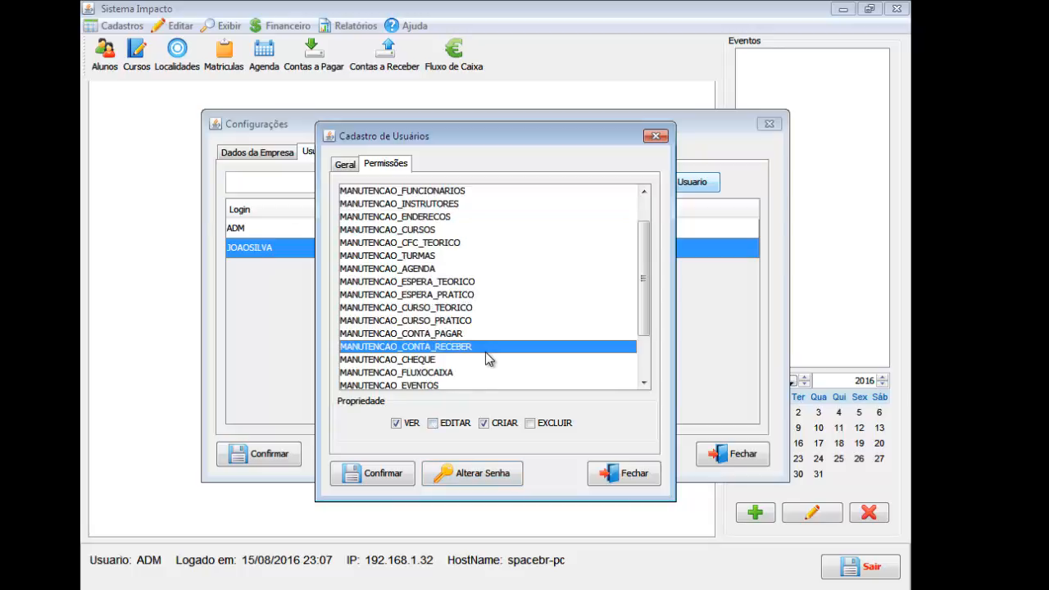
click(457, 373)
scroll(440, 384, down, 1)
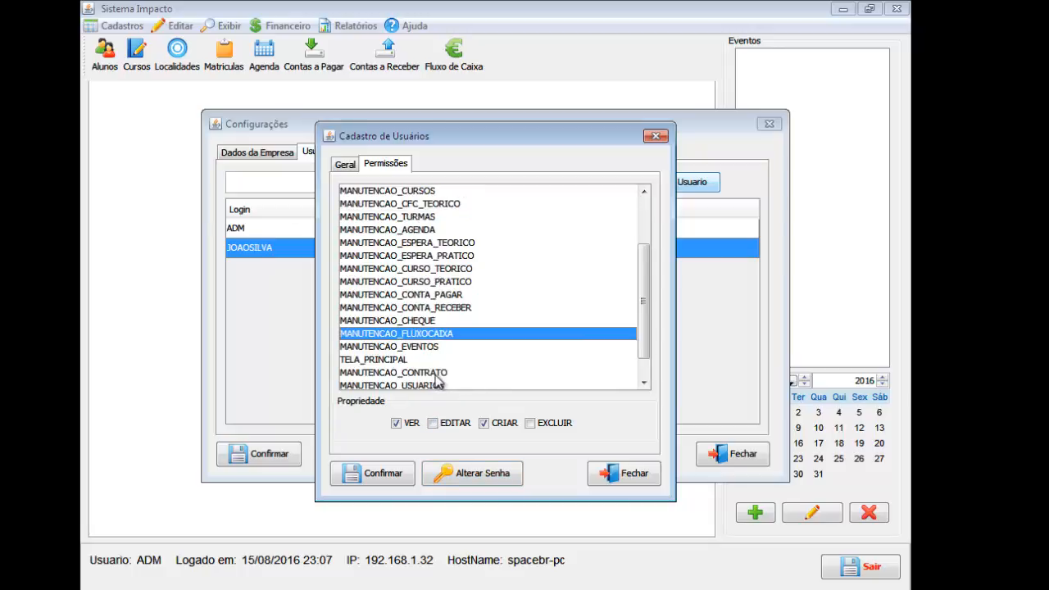
click(484, 428)
click(414, 424)
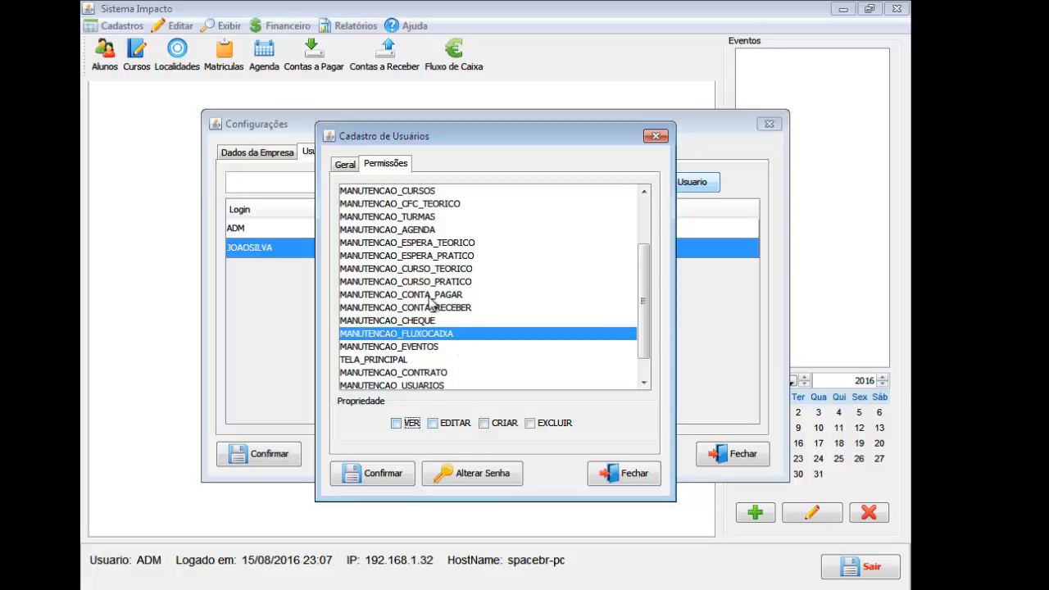
Clear VER and CRIAR rights on MANUTENCAO_CHEQUE, MANUTENCAO_CONTA_PAGAR and MANUTENCAO_CONTA_RECEBER.
click(434, 321)
click(411, 424)
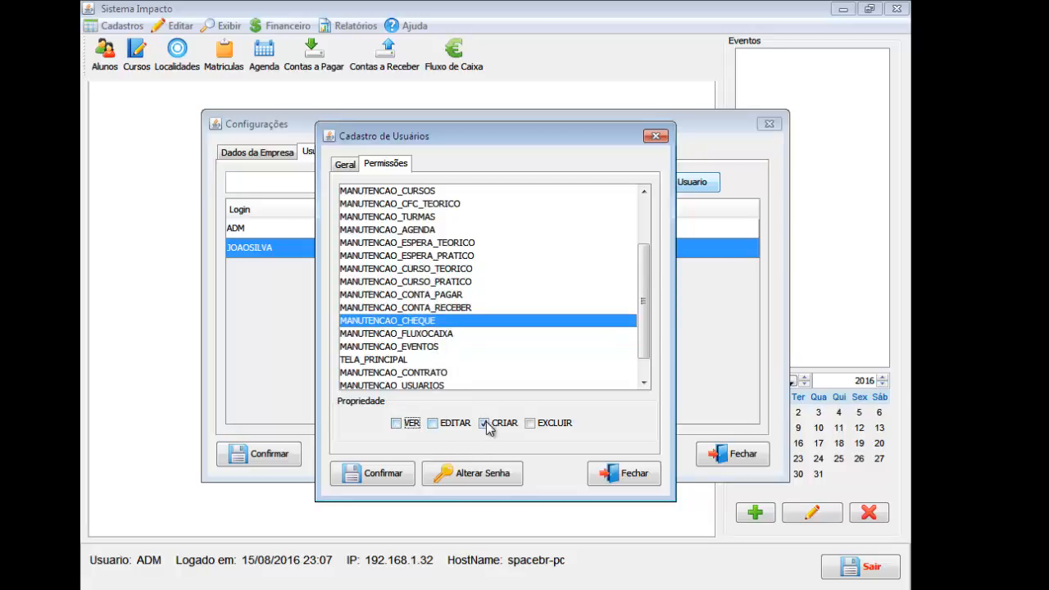
click(496, 424)
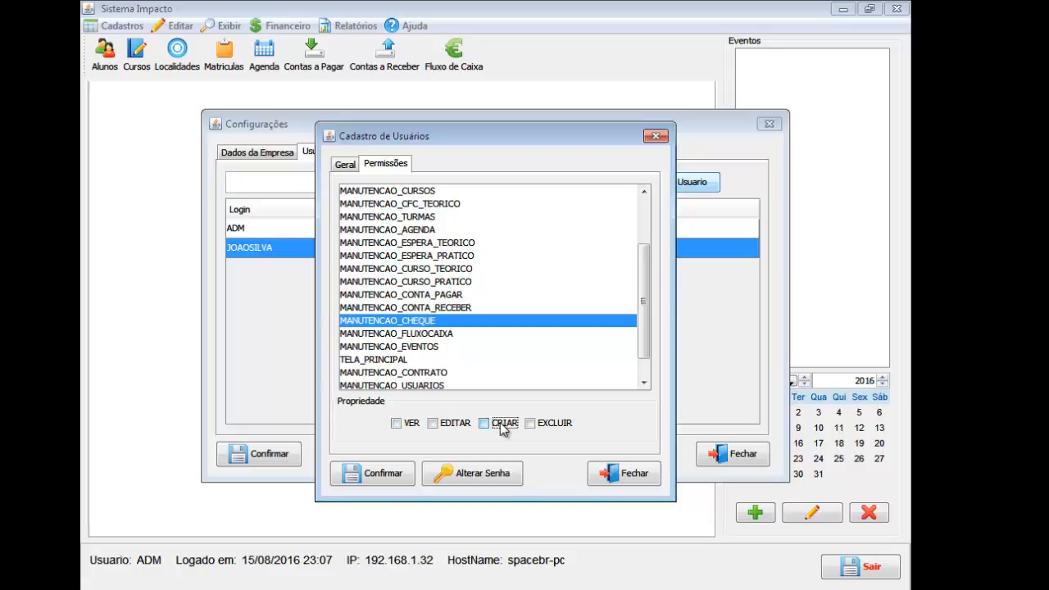
click(472, 307)
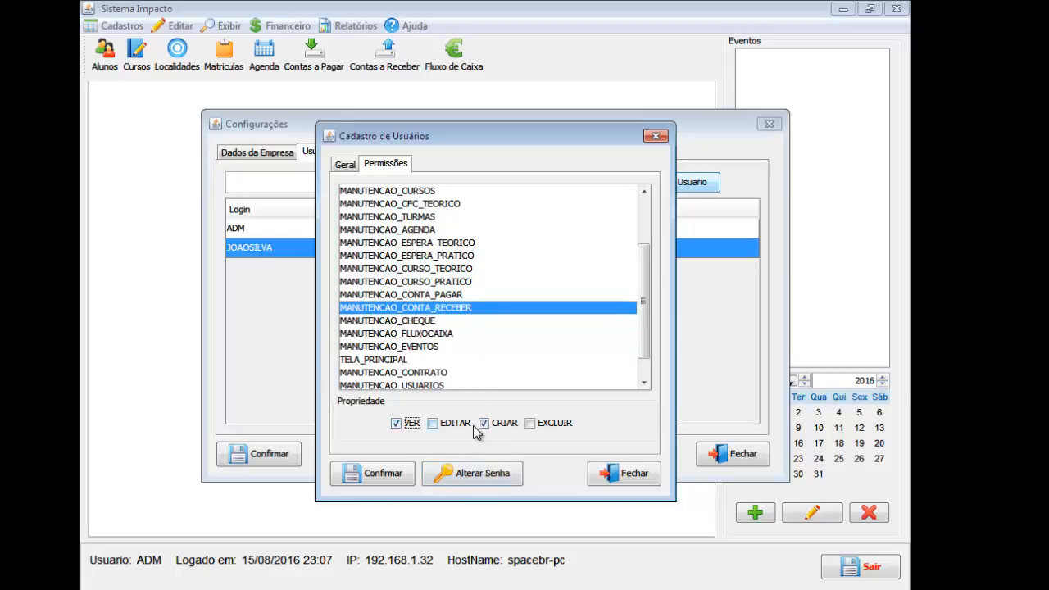
click(465, 297)
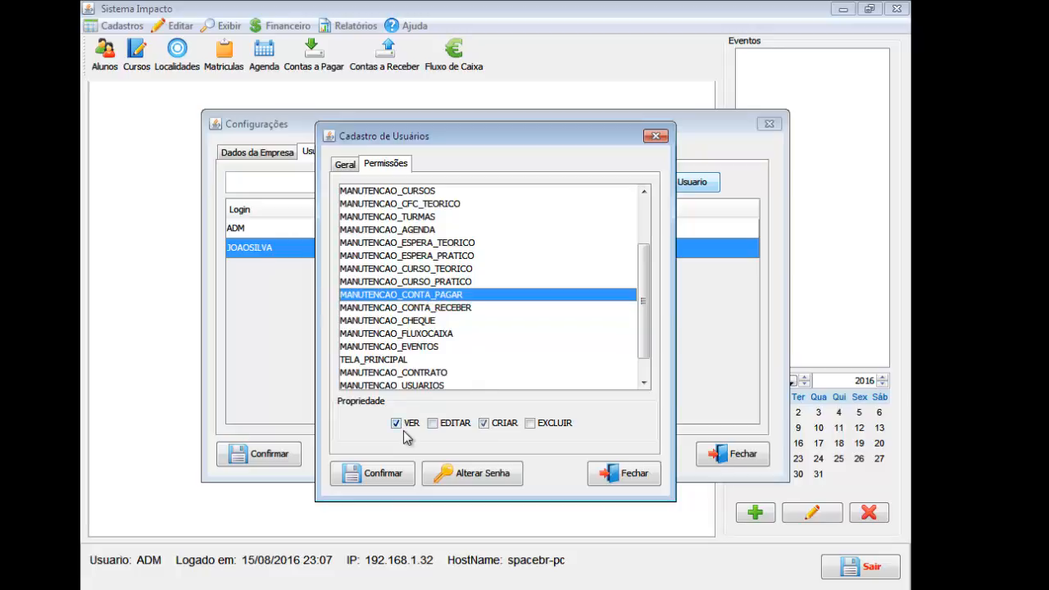
click(400, 422)
click(484, 424)
click(448, 308)
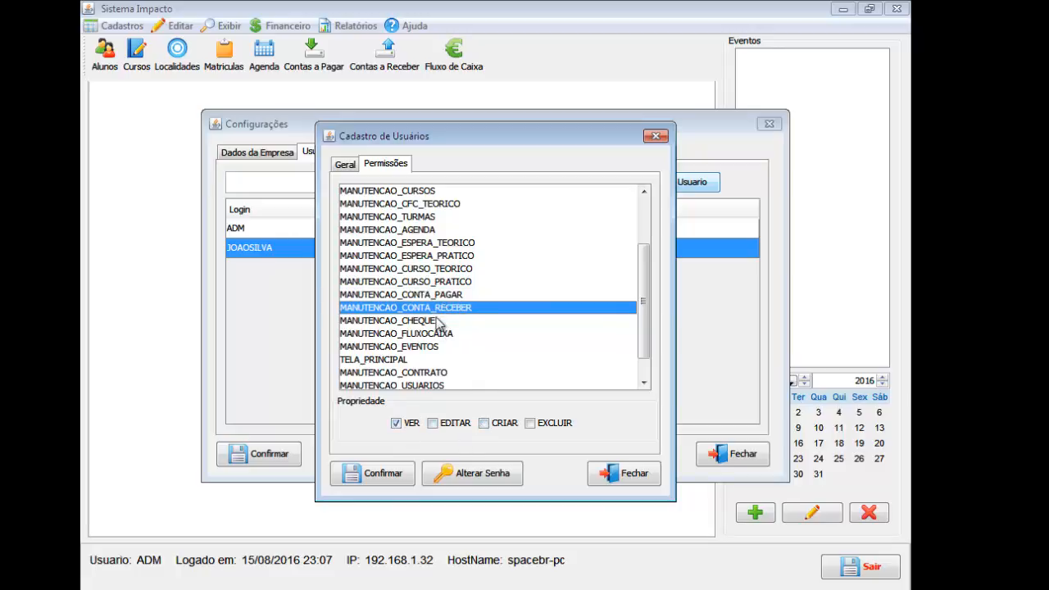
click(410, 425)
Review the four financial permissions, confirm the user update, and close the settings.
click(461, 321)
click(461, 298)
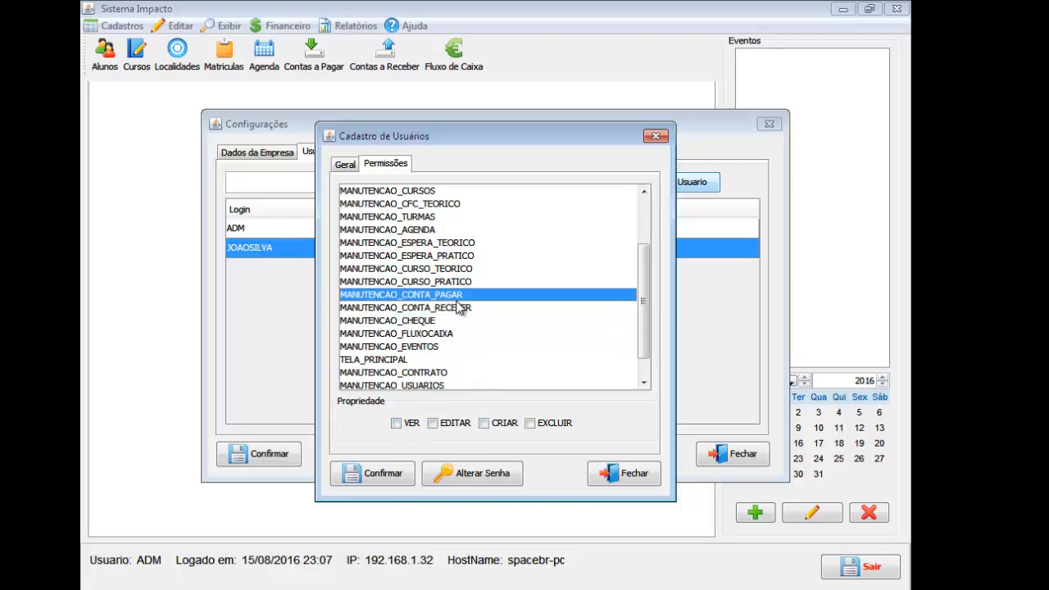
click(461, 308)
click(454, 336)
scroll(453, 347, down, 1)
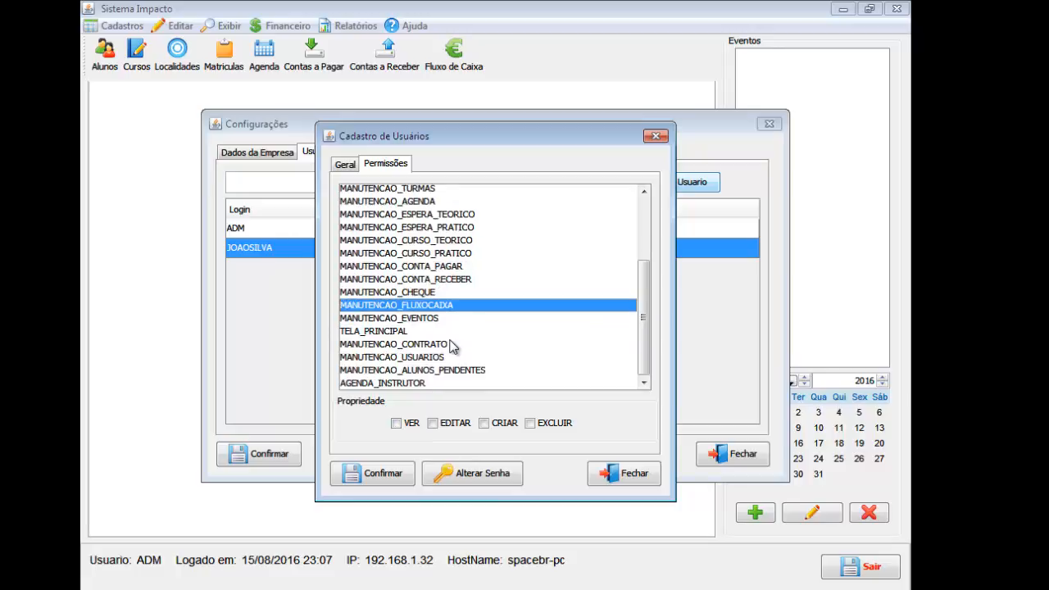
click(385, 475)
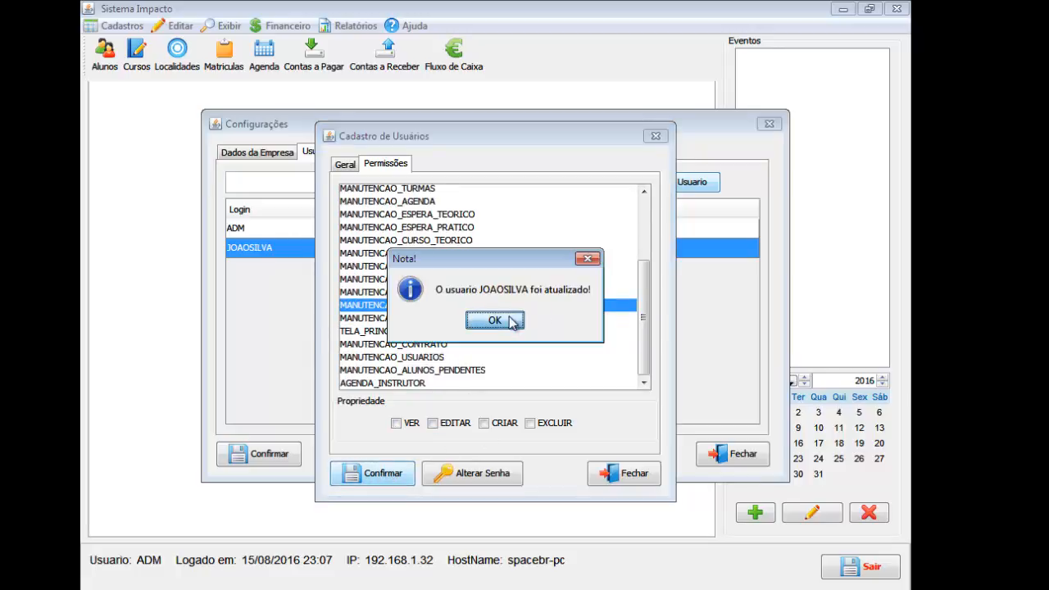
click(509, 324)
click(732, 454)
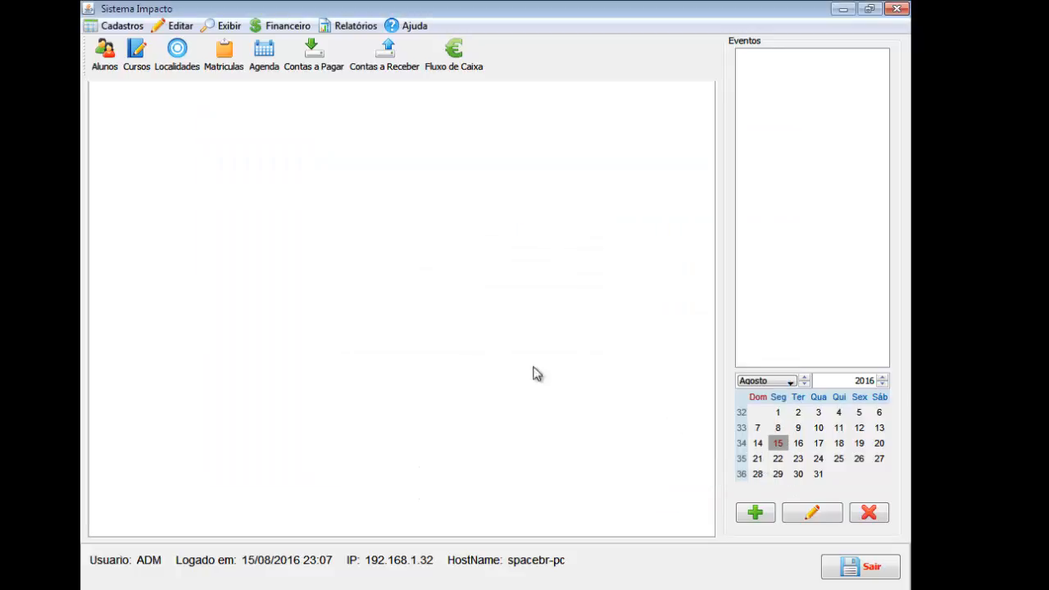
Use Trocar de Usuário to log back in as the operator user.
click(176, 25)
click(206, 65)
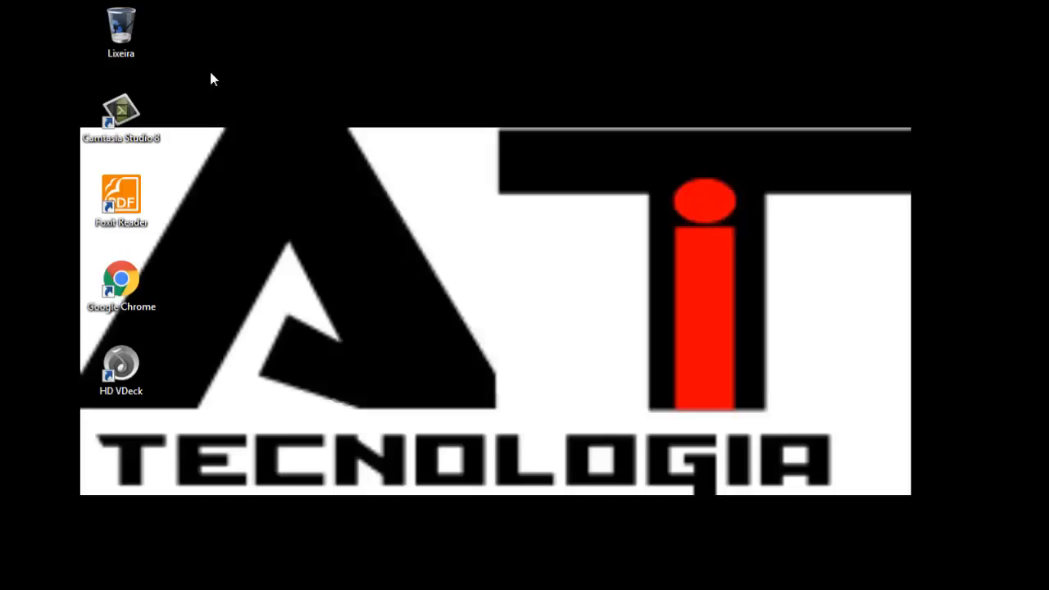
click(519, 327)
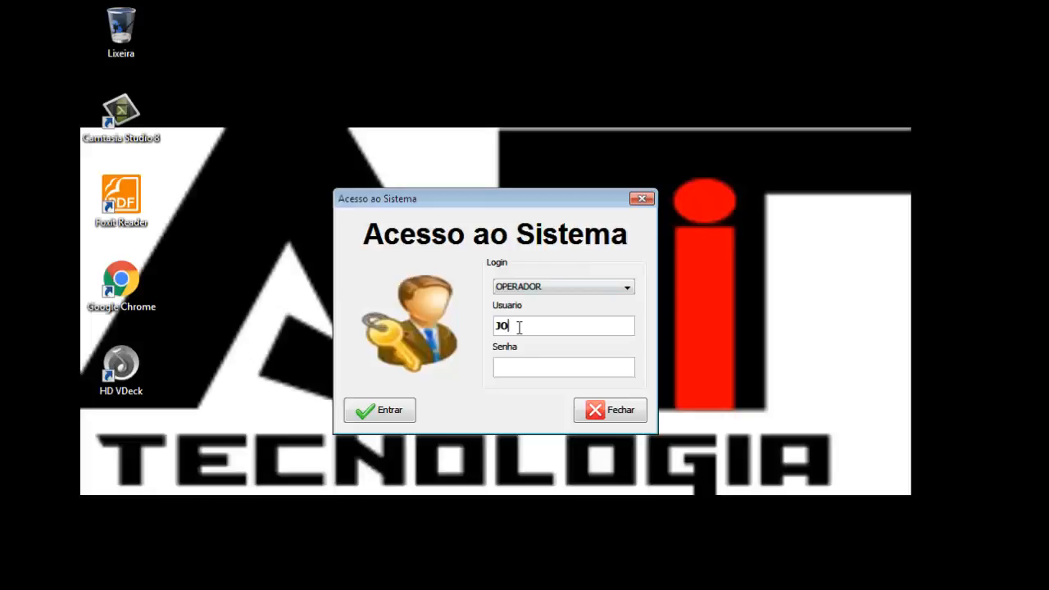
text(JOAODASILVA)
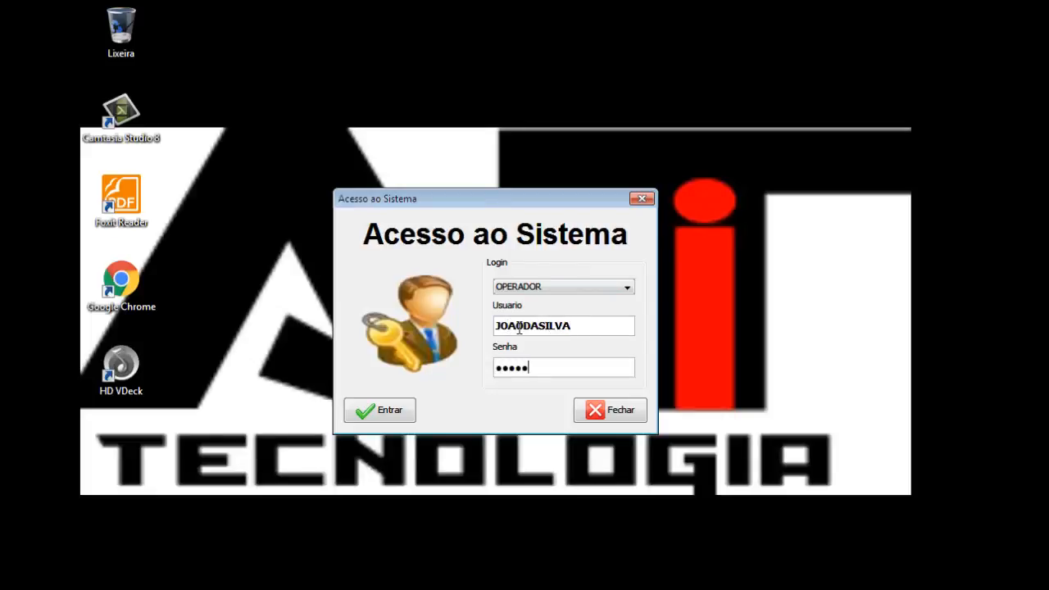
key(Return)
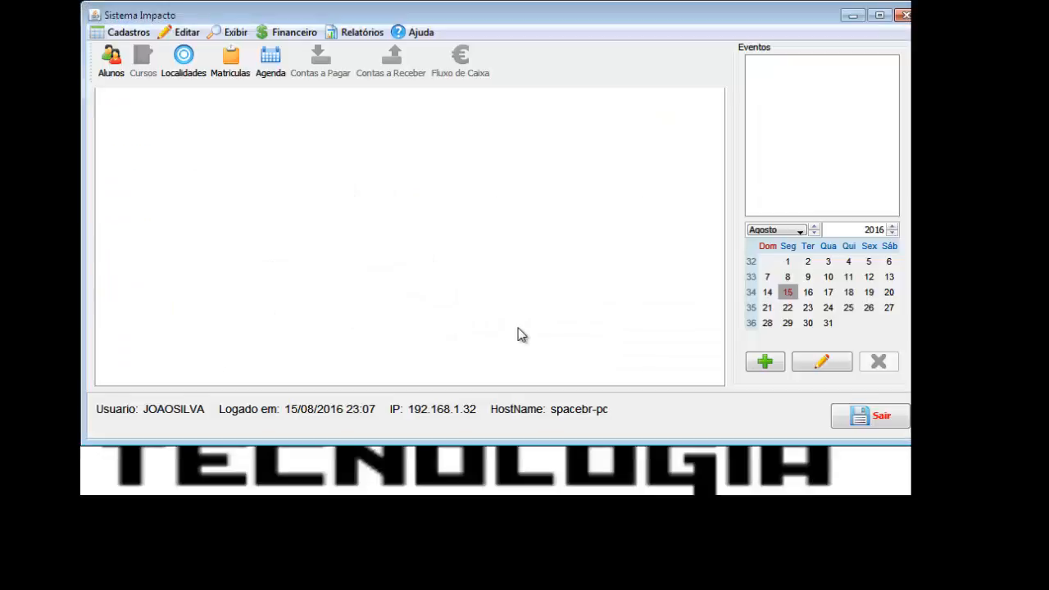
Maximize the window and verify the Financeiro menu items are greyed out.
click(879, 16)
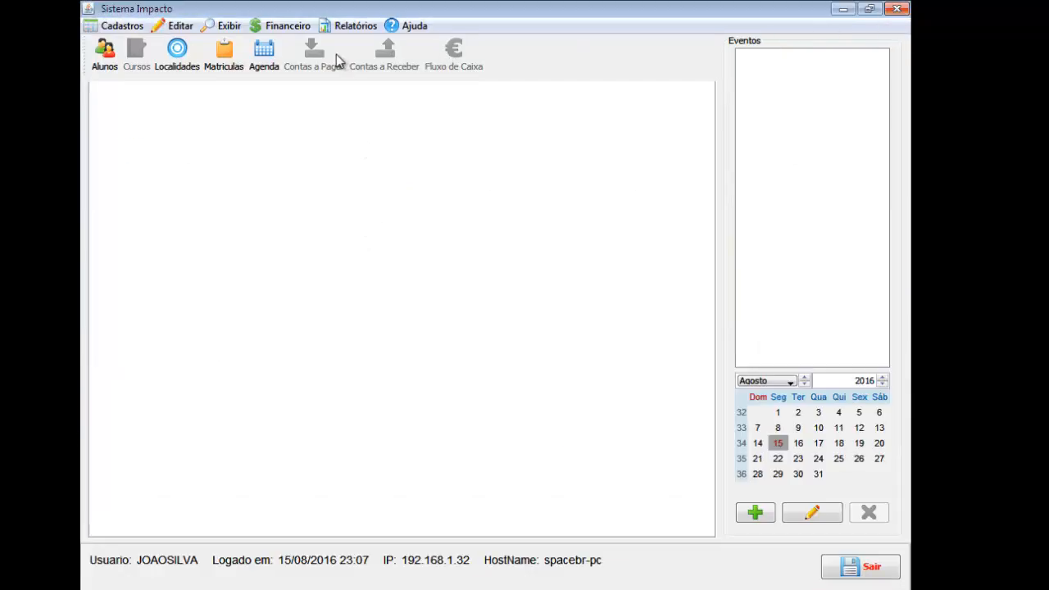
click(291, 27)
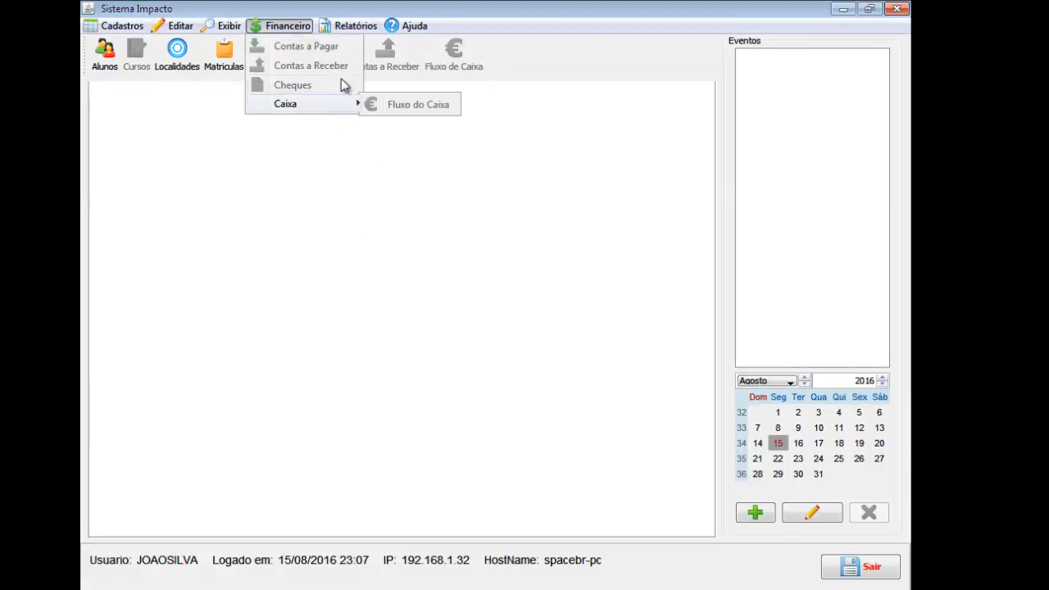
click(381, 81)
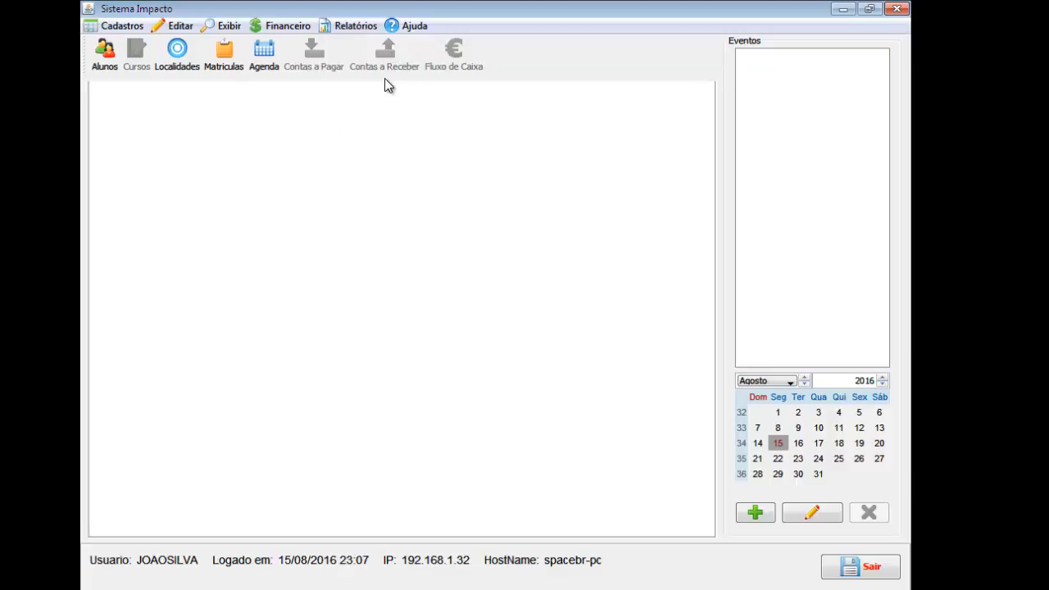